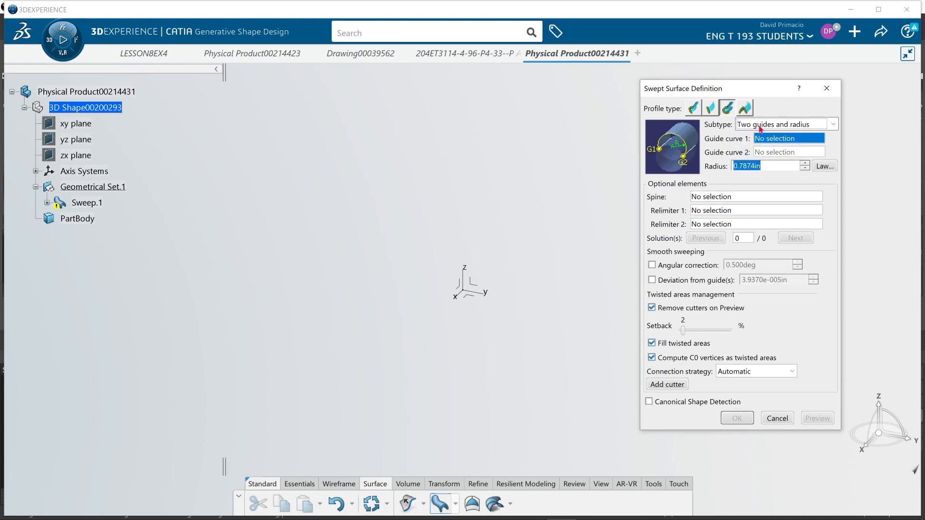
# Go through the circular sweep subtypes Center and two angles, Center and radius, and Two guides and tangency surface.
pyautogui.click(761, 129)
pyautogui.click(757, 163)
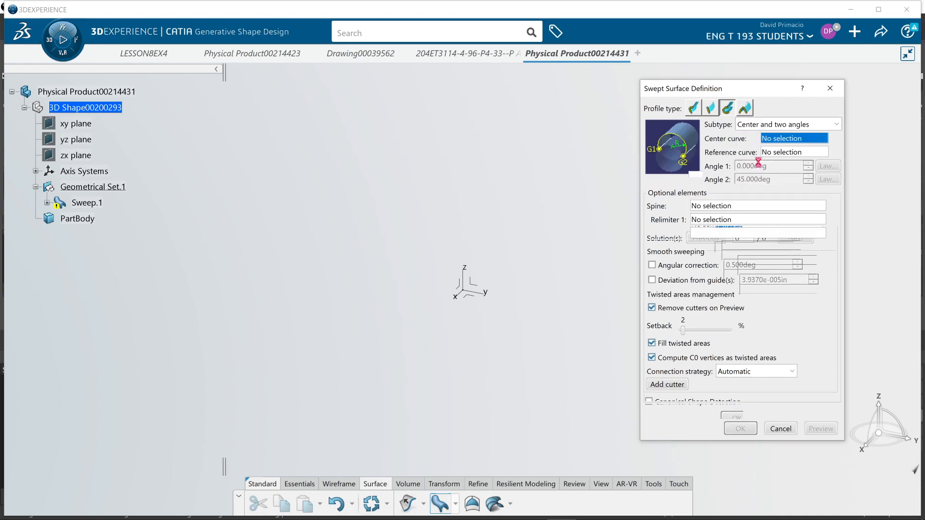
pyautogui.click(758, 126)
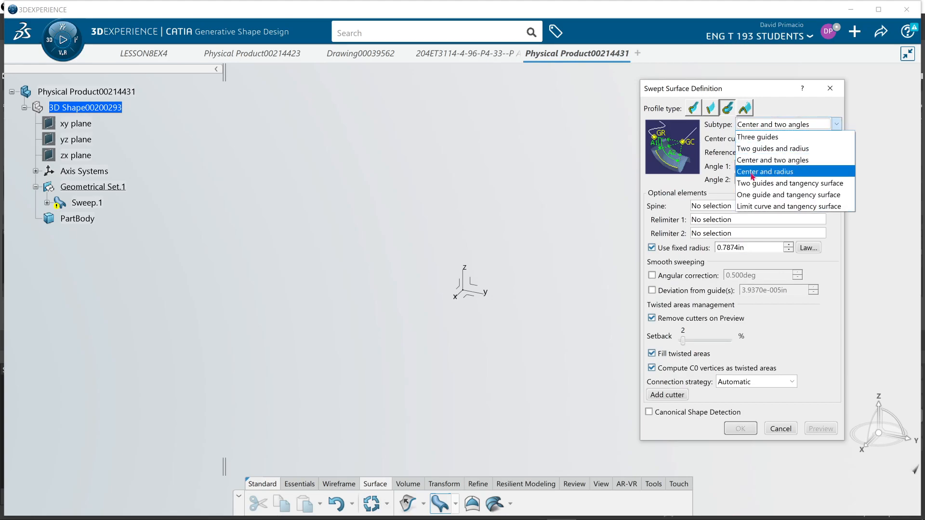
pyautogui.click(761, 170)
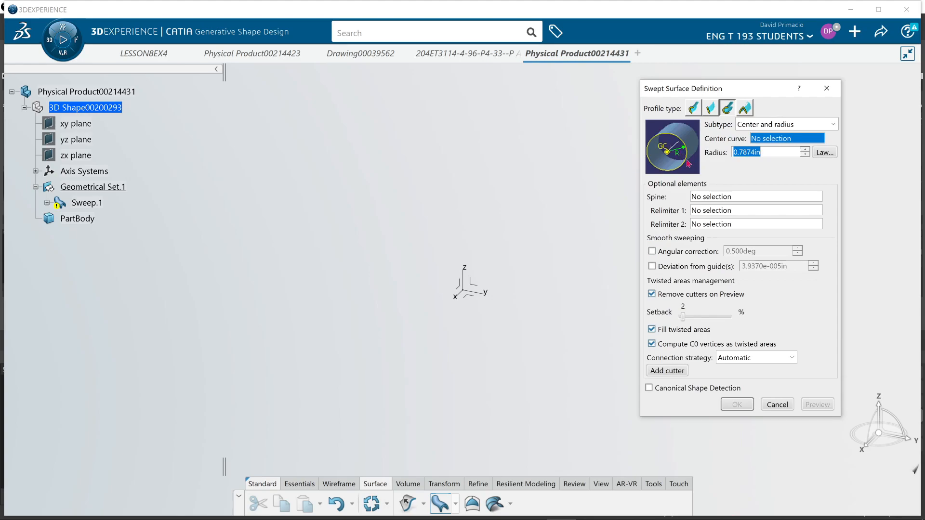
pyautogui.click(780, 124)
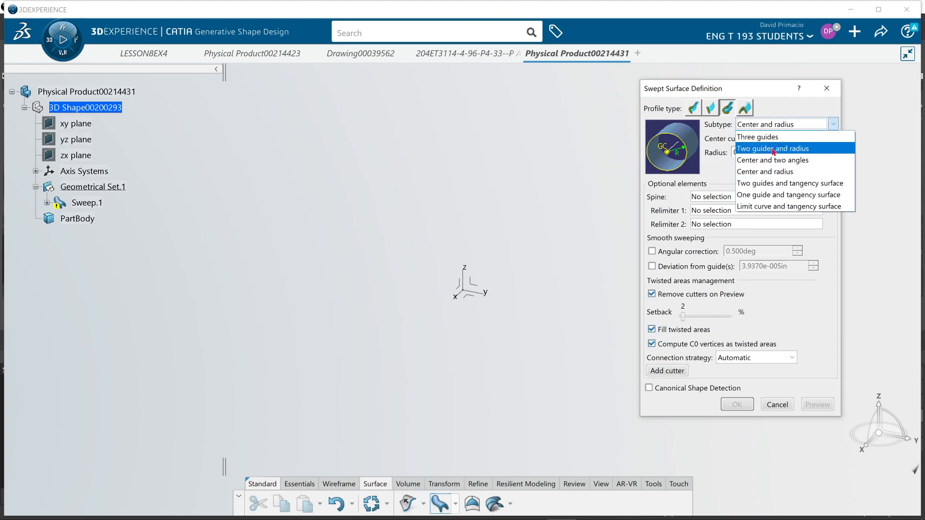
pyautogui.click(772, 183)
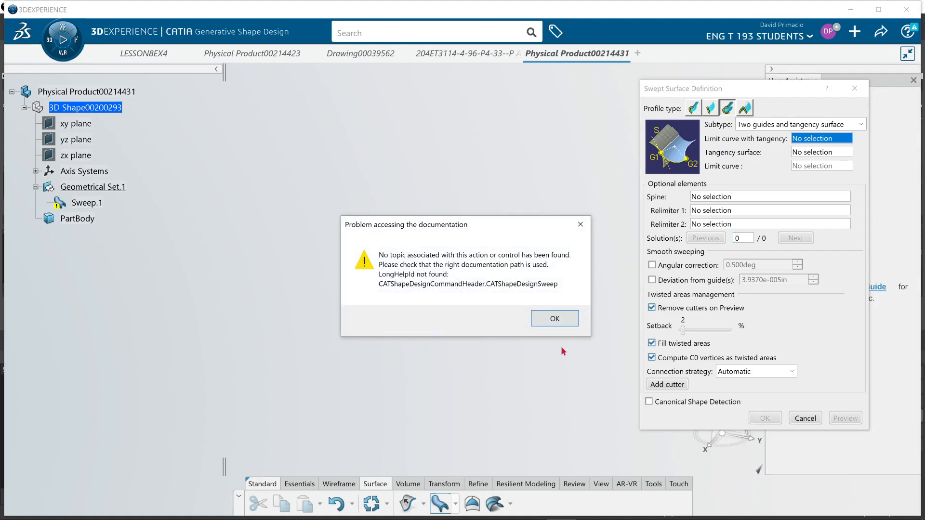
# Dismiss the documentation error and close the User Assistance panel.
pyautogui.click(552, 324)
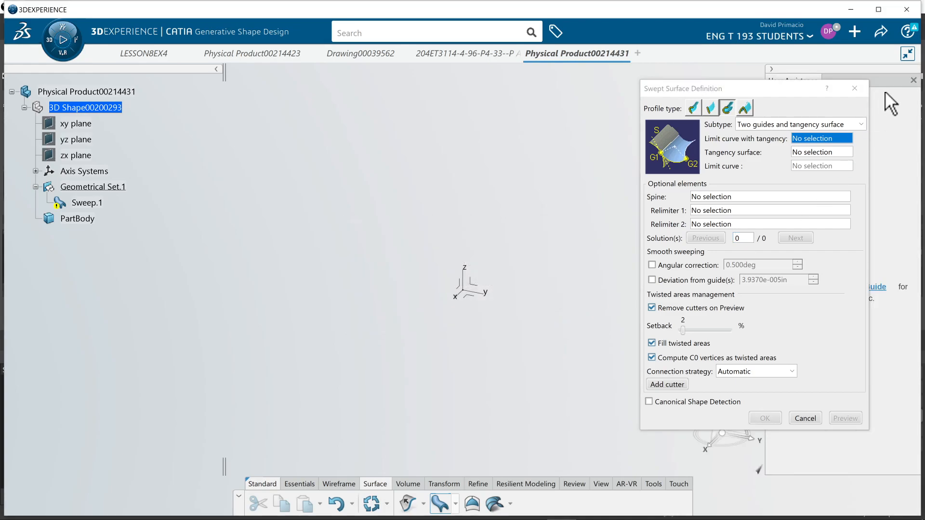
pyautogui.moveTo(886, 80); pyautogui.dragTo(412, 184)
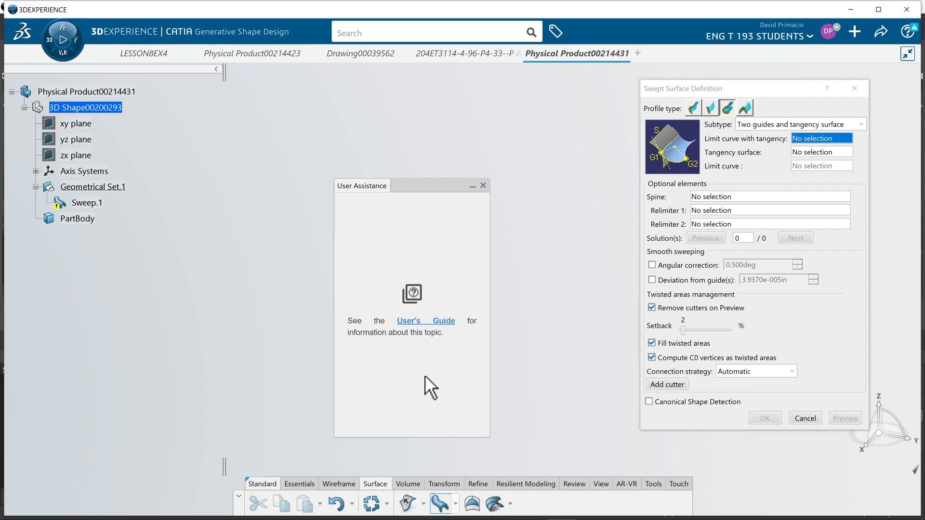
pyautogui.click(483, 185)
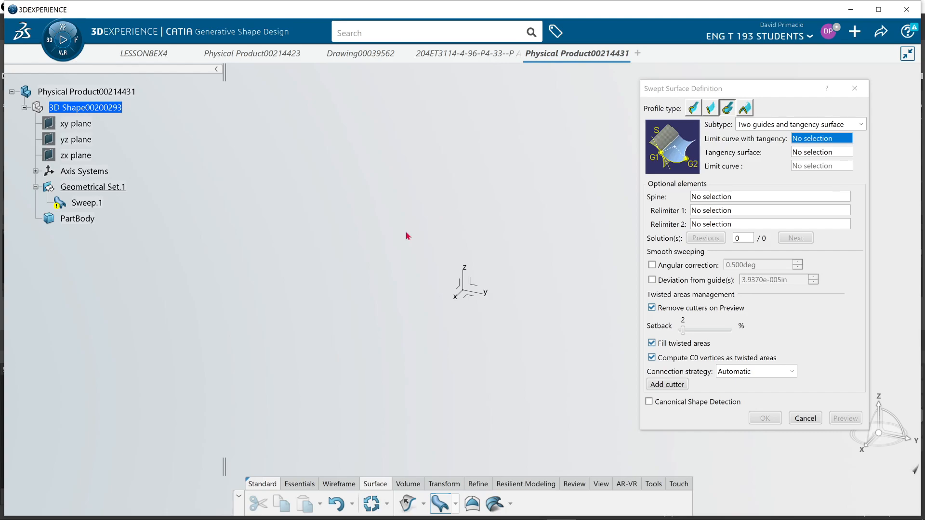
# Switch to the YouTube window in Chrome and search for "catia v5 online documentation".
pyautogui.hotkey('alt', 'Tab')
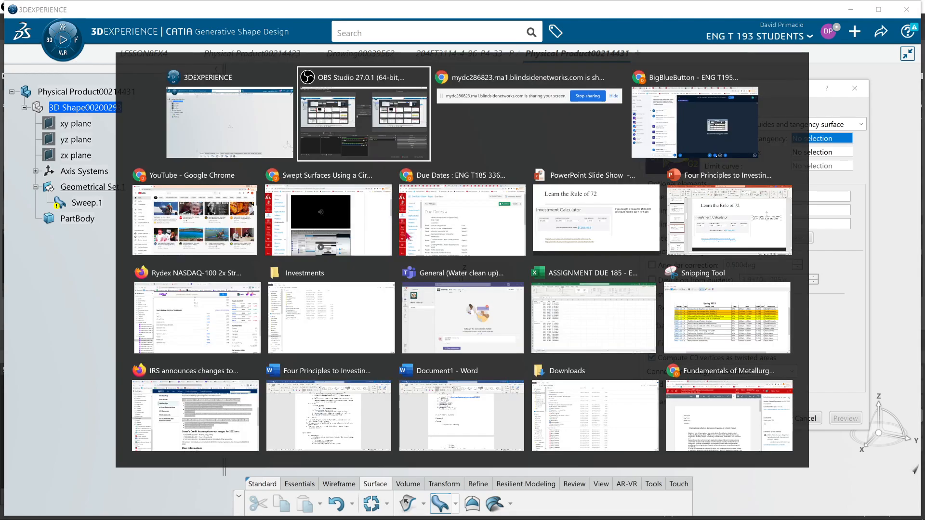
pyautogui.press('Tab')
pyautogui.press('Tab')
pyautogui.press('Tab')
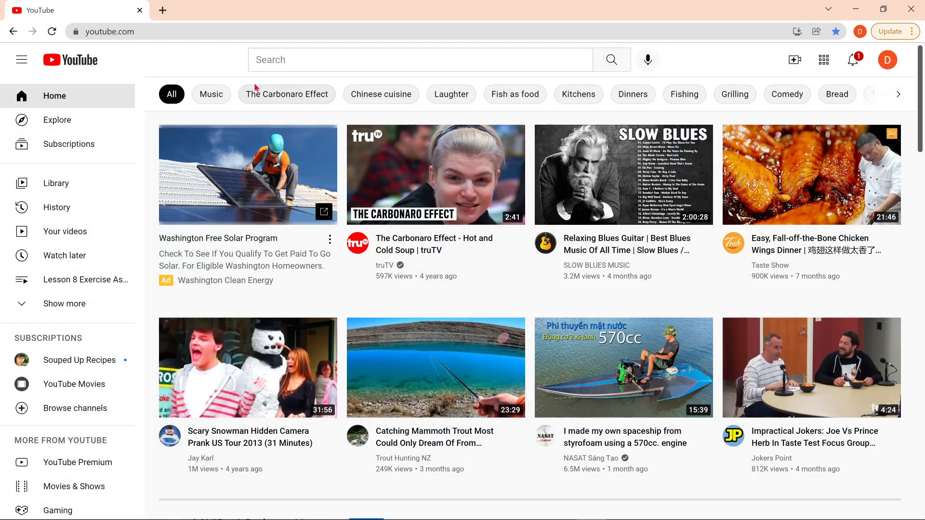
pyautogui.click(302, 54)
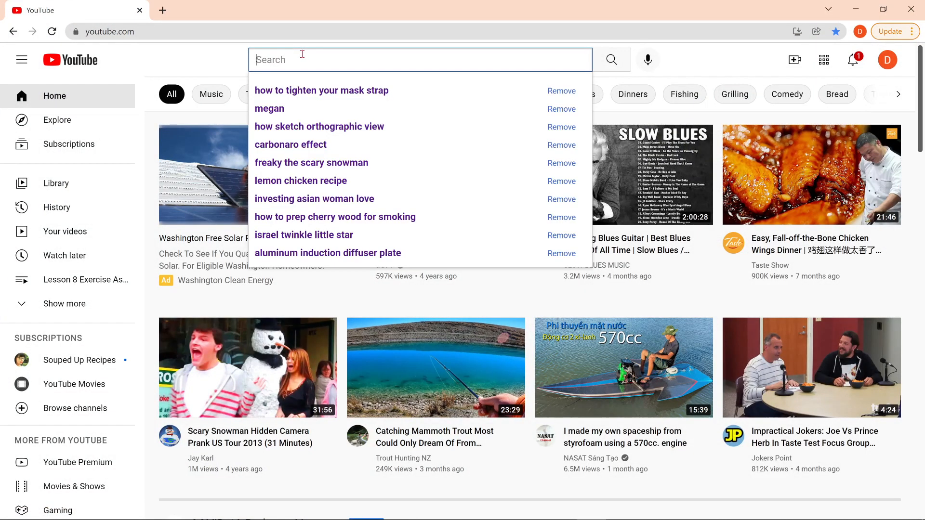
pyautogui.write('catia ')
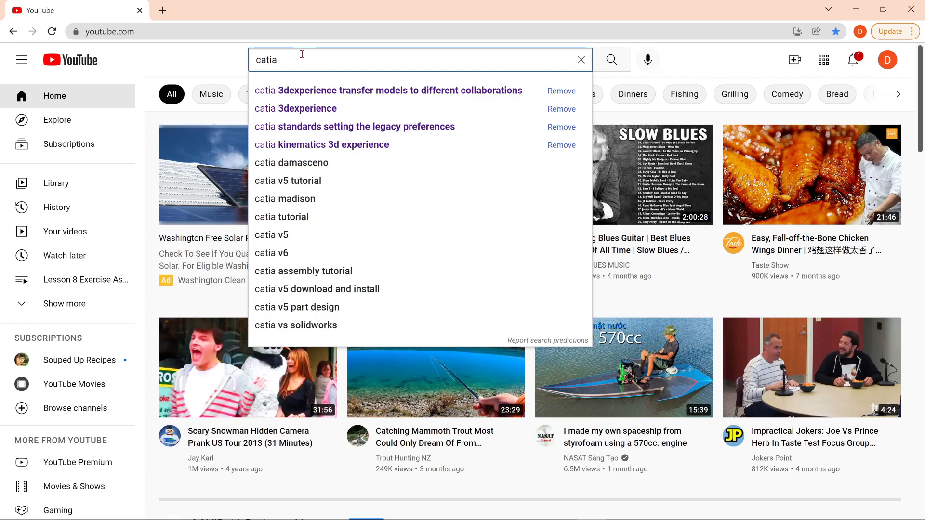
pyautogui.write('V')
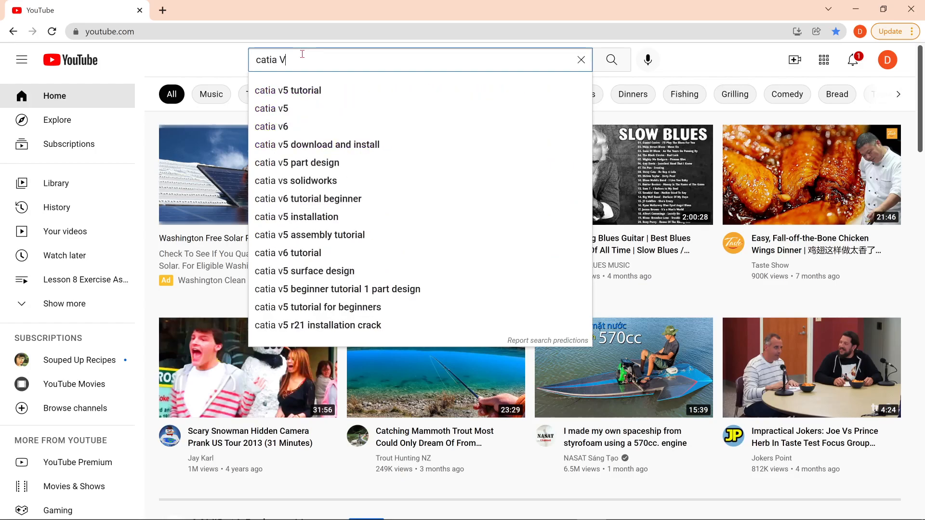
pyautogui.write('5 on')
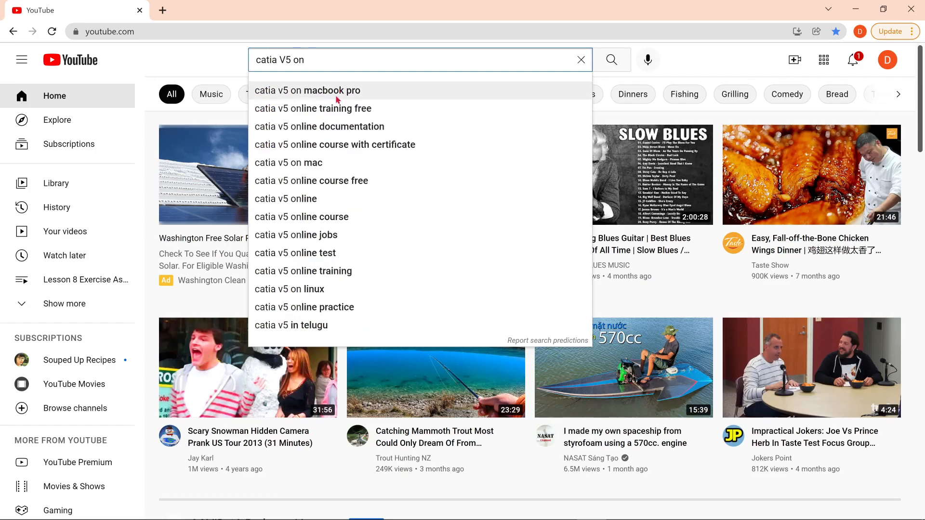
pyautogui.click(335, 128)
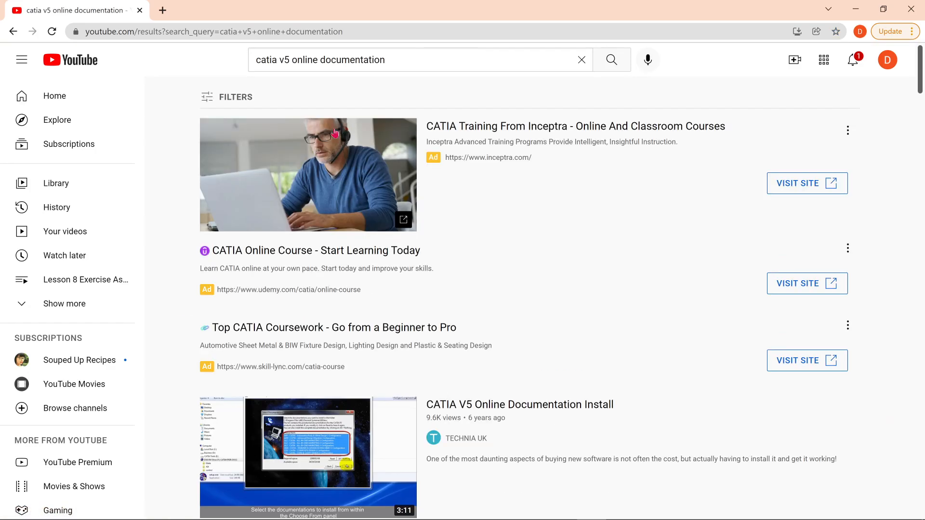
# Search Google for "catia v5 online documentation" in a new browser tab.
pyautogui.click(162, 10)
pyautogui.click(331, 254)
pyautogui.write('cati')
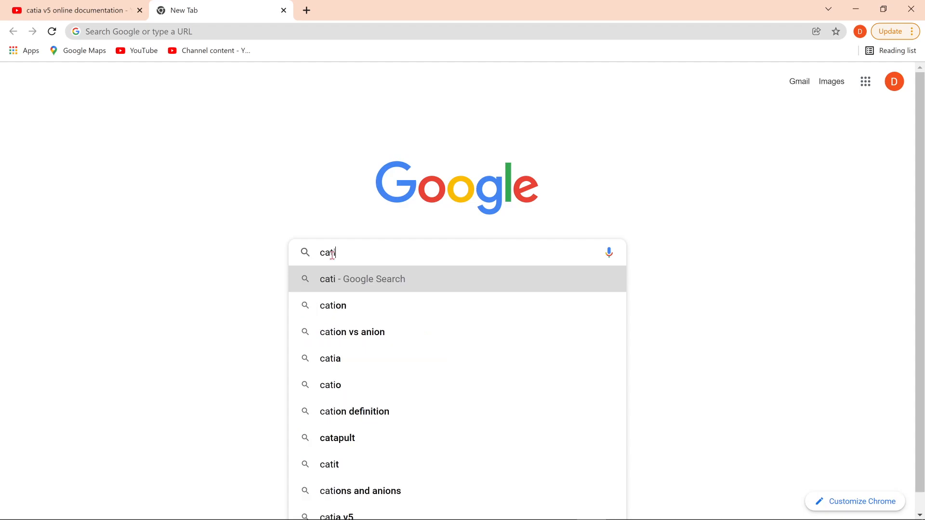
pyautogui.write('a v')
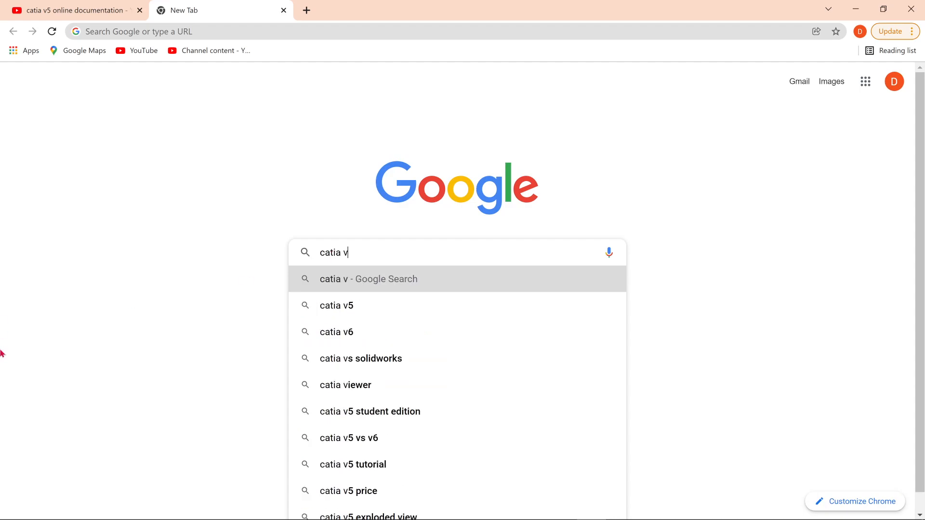
pyautogui.write('5 on')
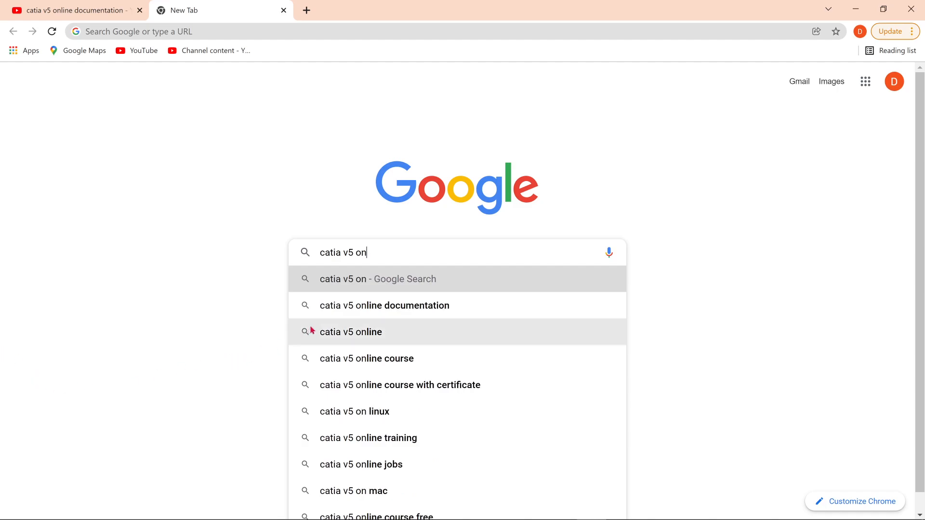
pyautogui.click(326, 316)
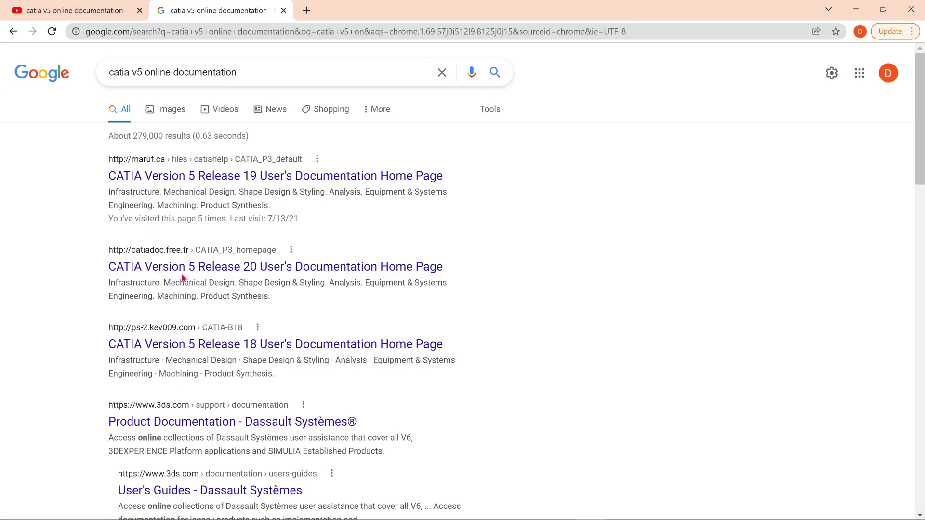
# Open the CATIA Version 5 Release 19 documentation and go to the Generative Shape Design guide's Workbench Description.
pyautogui.click(195, 183)
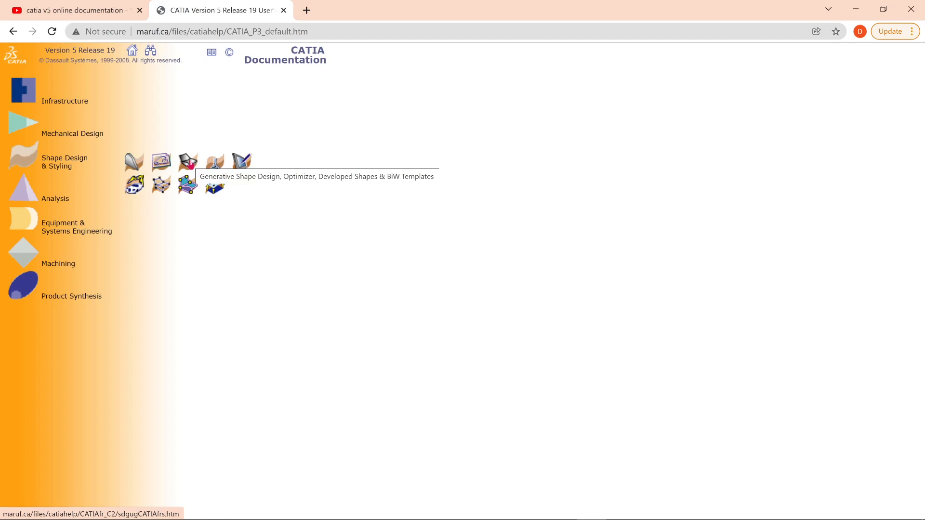
pyautogui.click(191, 165)
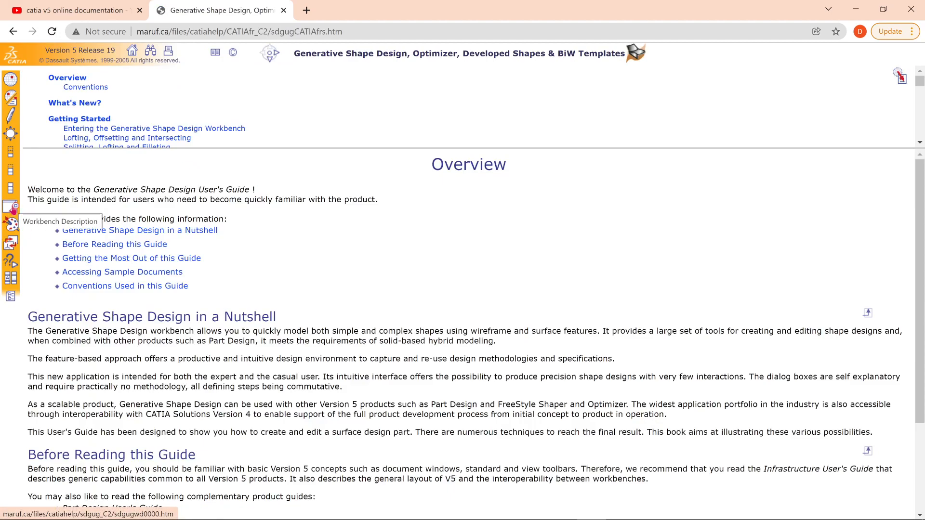
pyautogui.click(13, 209)
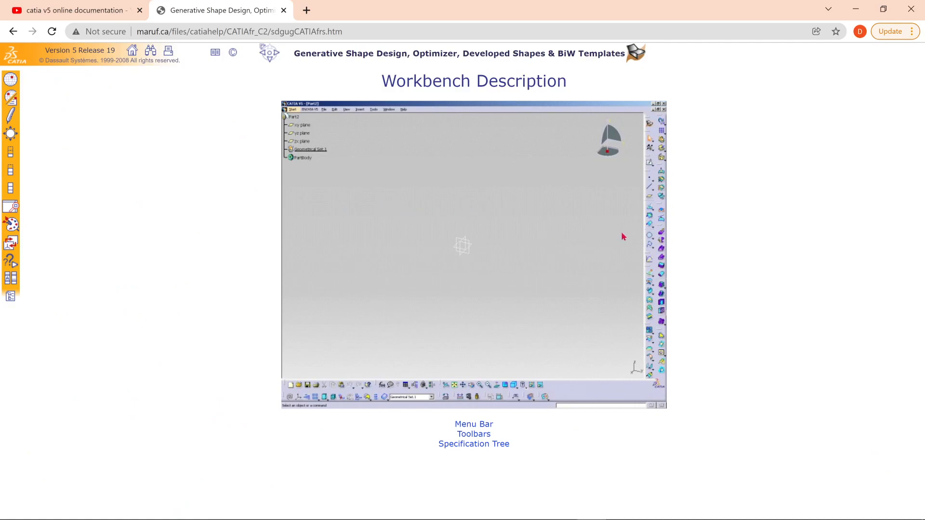
# Go through the Surfaces Toolbar section of the guide to Creating Swept Surfaces and open its implicit circular profile topic.
pyautogui.moveTo(655, 236)
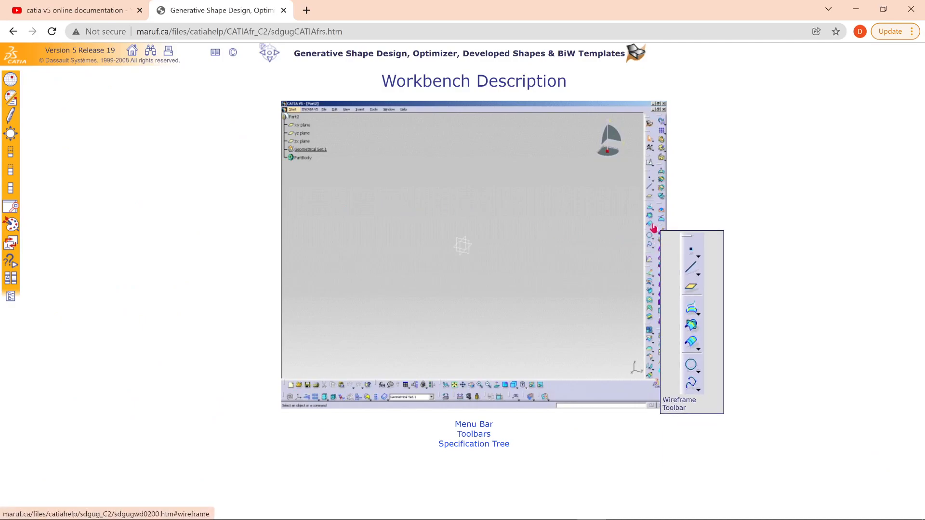
pyautogui.moveTo(667, 193)
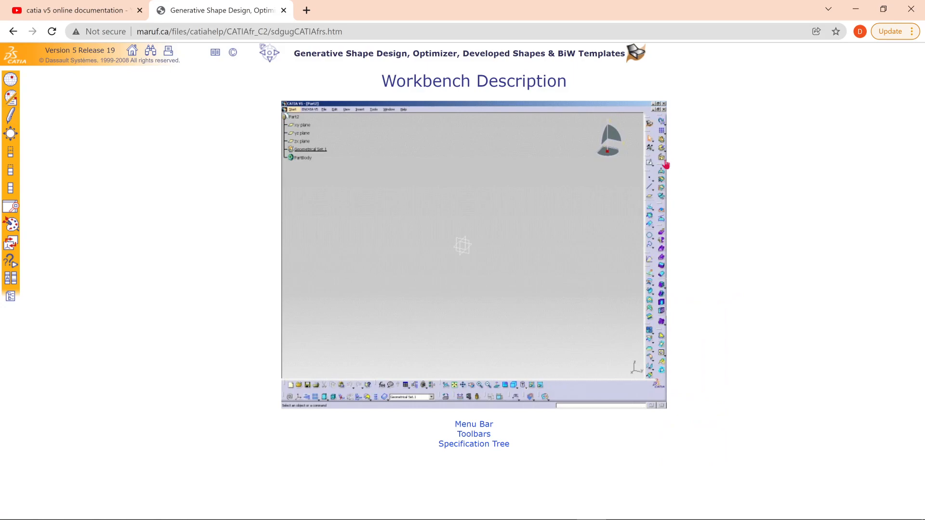
pyautogui.moveTo(650, 282)
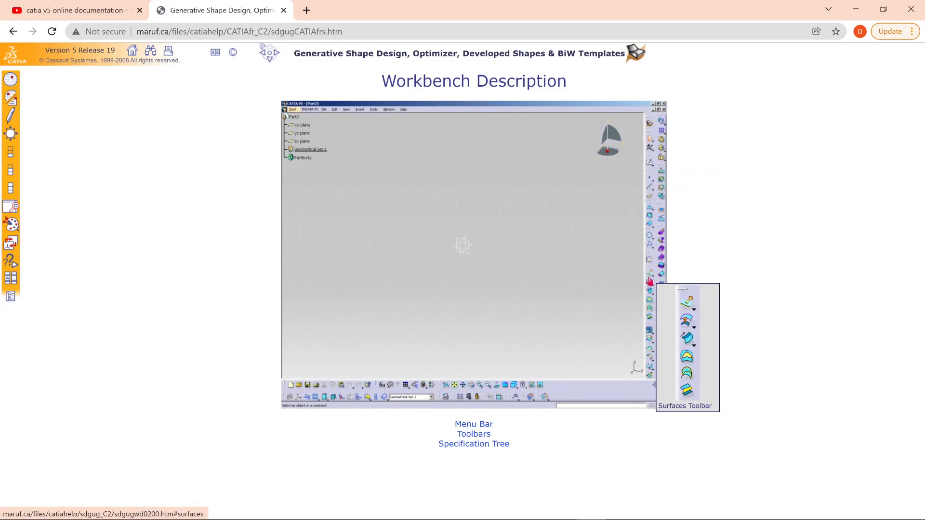
pyautogui.click(473, 435)
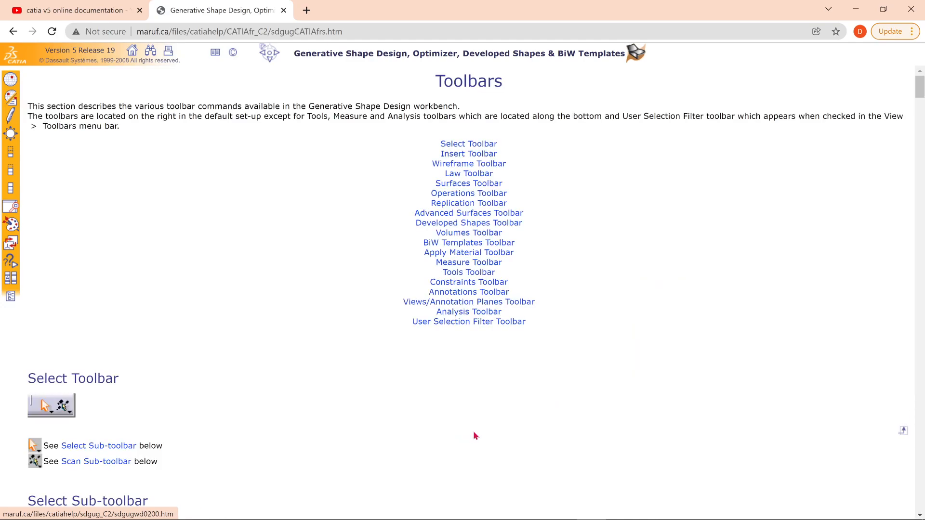
pyautogui.click(456, 191)
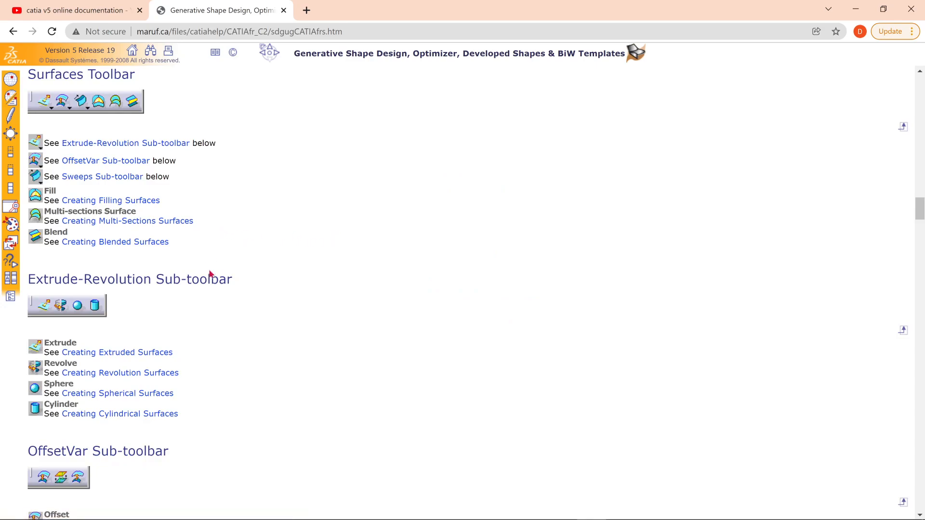
pyautogui.scroll(-6, 209, 272)
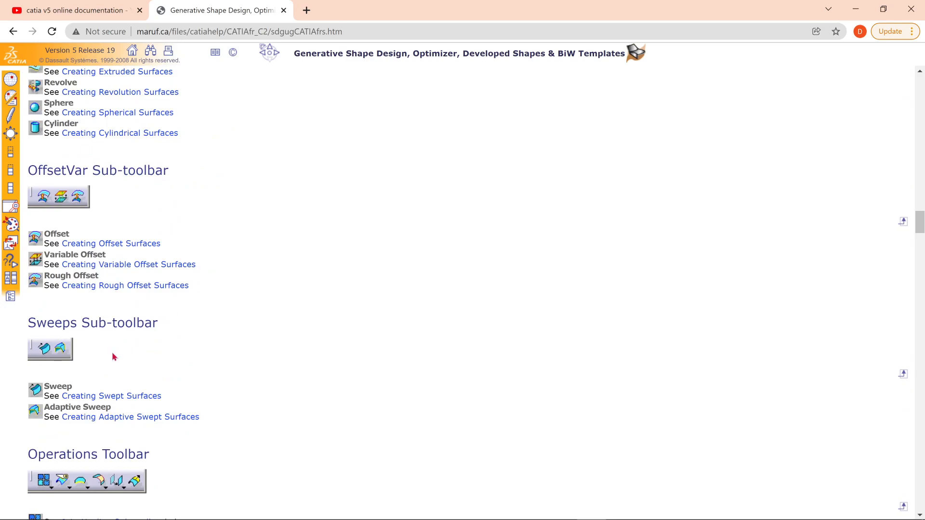
pyautogui.click(113, 399)
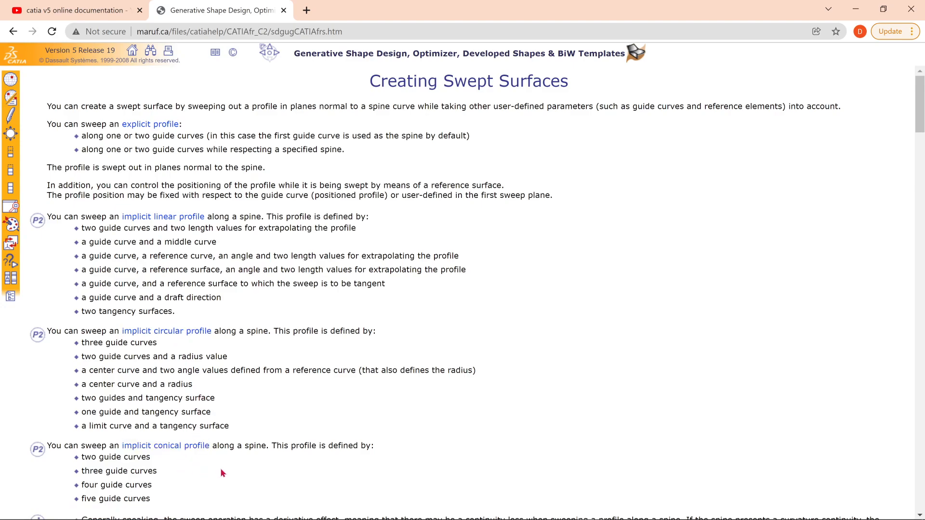
pyautogui.click(171, 334)
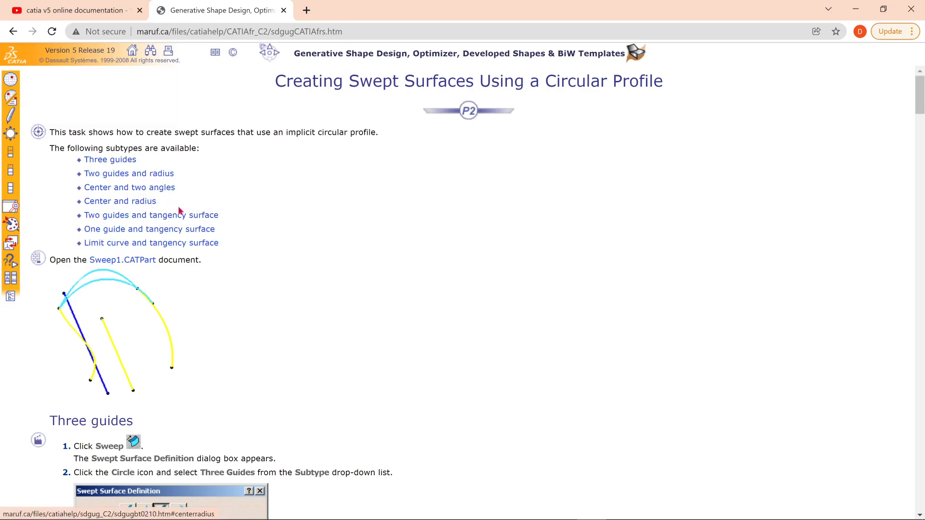
# Switch back to 3DEXPERIENCE and set the circular sweep's subtype to Limit curve and tangency surface.
pyautogui.hotkey('alt', 'Tab')
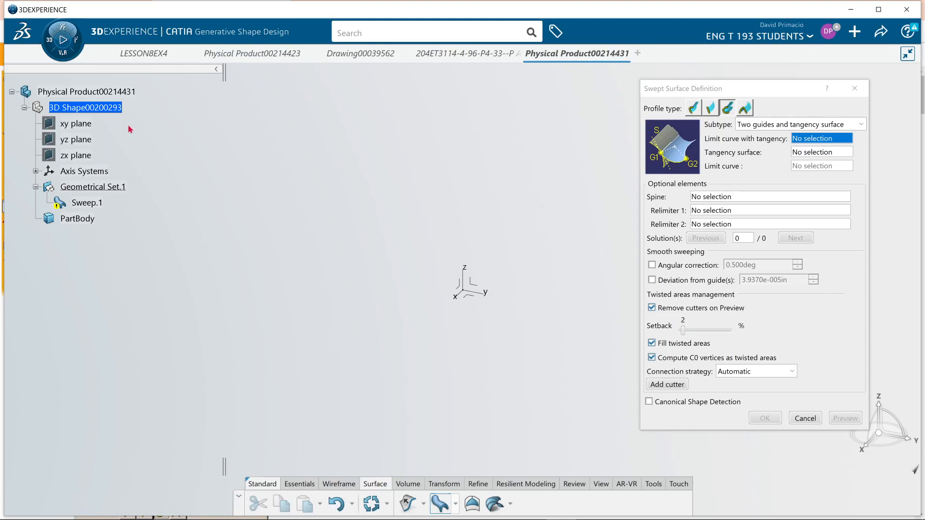
pyautogui.click(854, 125)
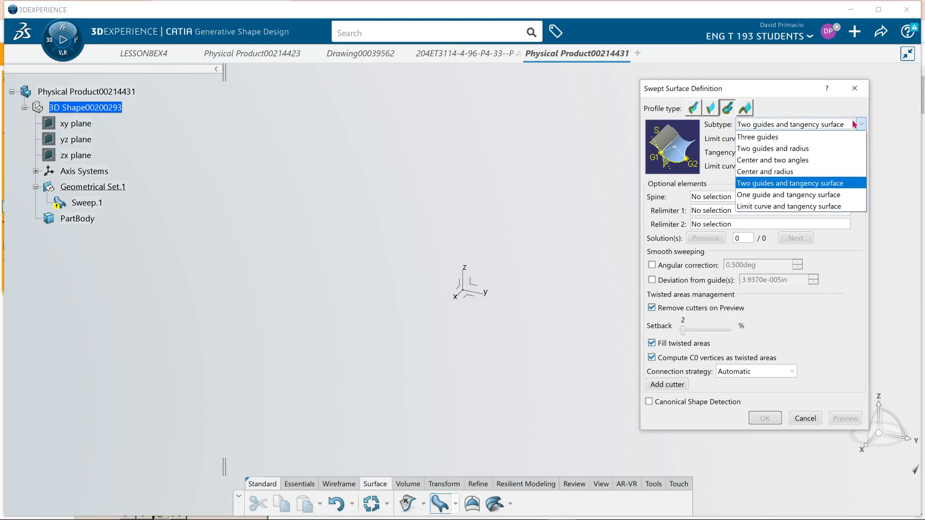
pyautogui.click(812, 207)
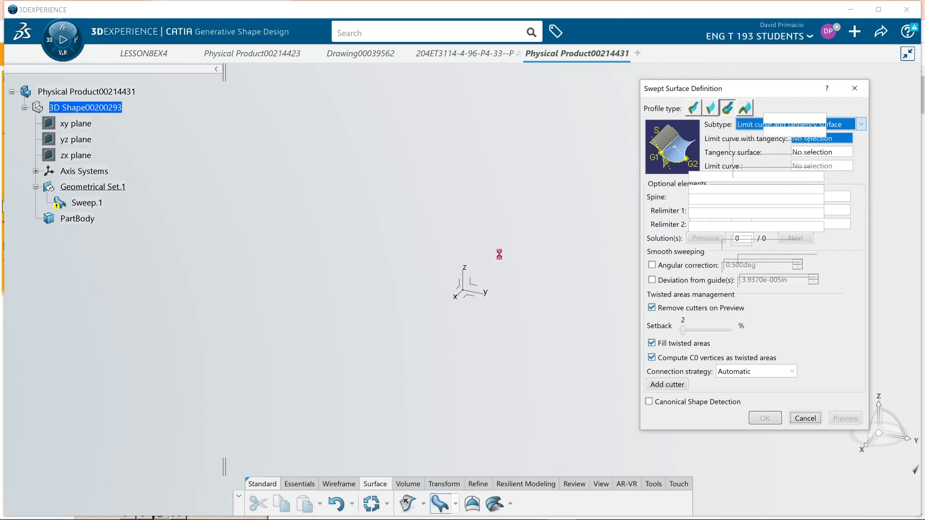
# Switch to the browser documentation, view the Limit curve and tangency surface section, and return to the circular profile topic.
pyautogui.hotkey('alt', 'Tab')
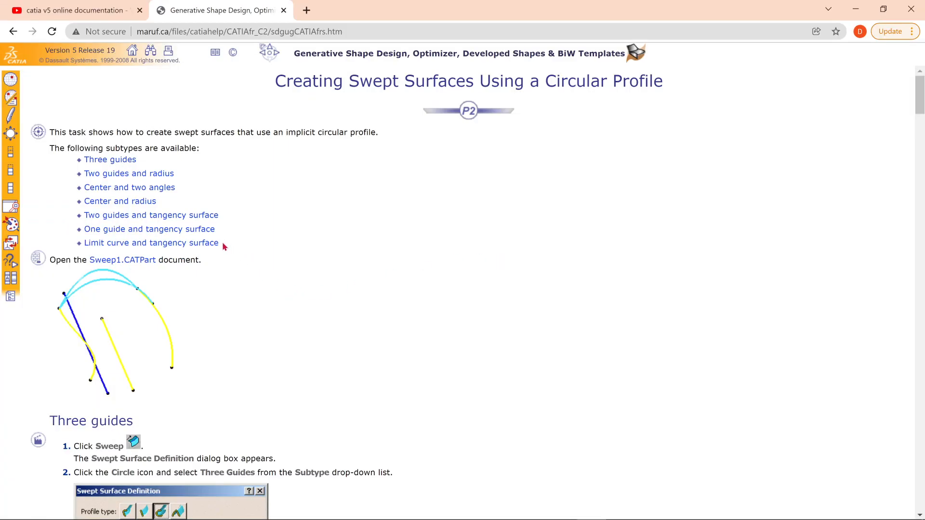
pyautogui.moveTo(224, 243); pyautogui.dragTo(85, 244)
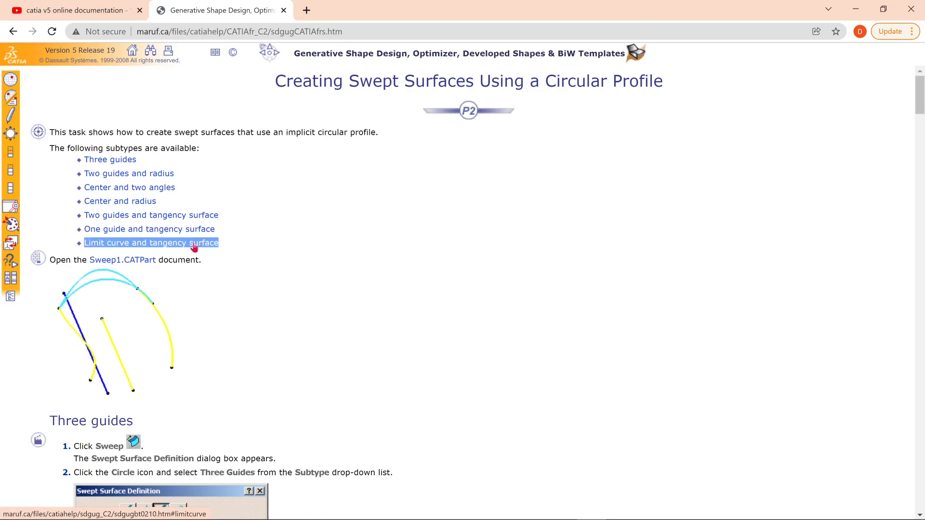
pyautogui.click(194, 246)
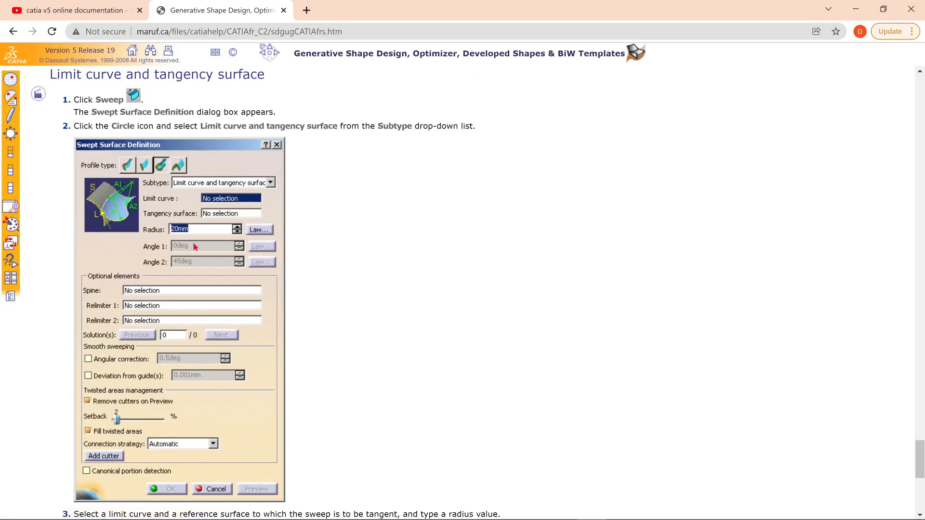
pyautogui.click(264, 56)
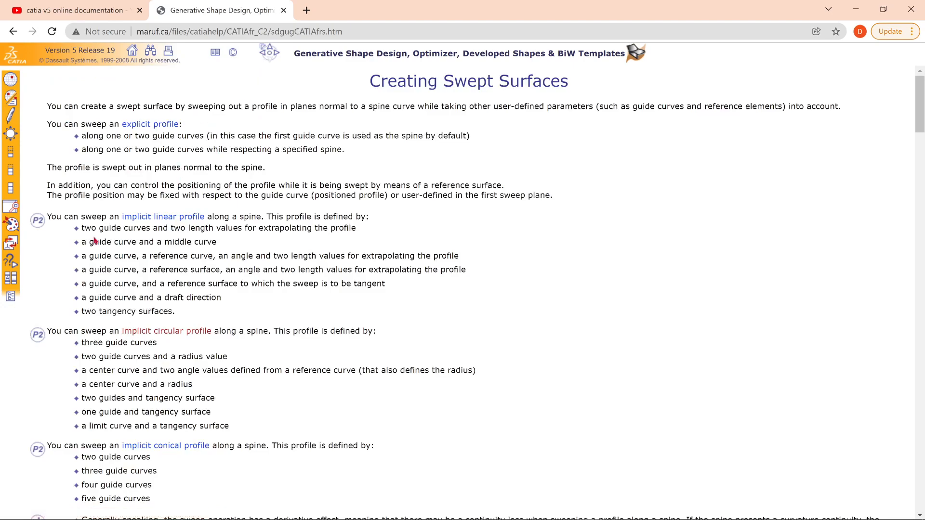
pyautogui.click(183, 332)
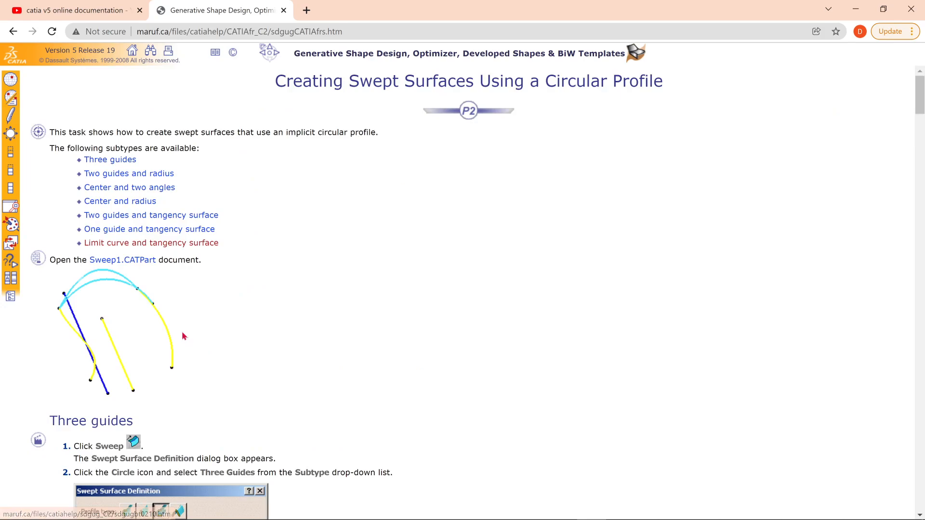
# Open the Three guides section of the circular profile topic and examine its dialog settings and example surface.
pyautogui.tripleClick(135, 162)
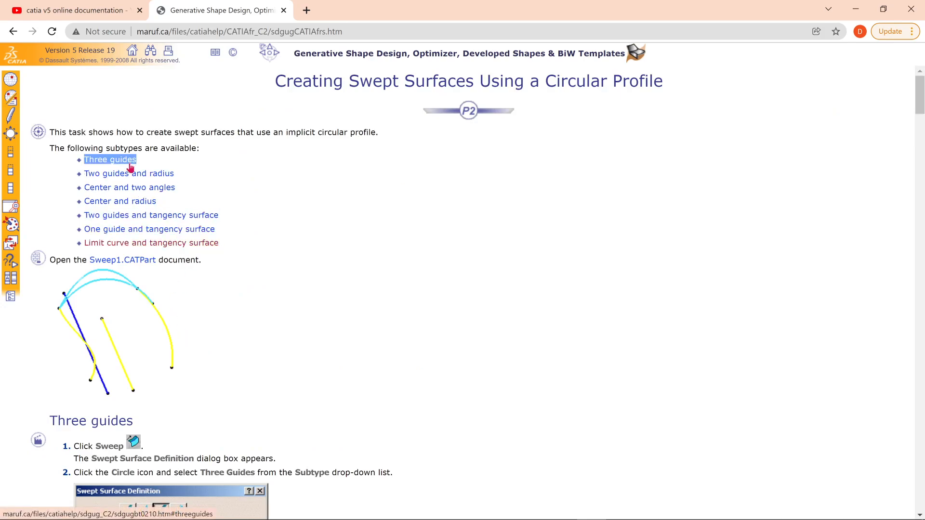
pyautogui.click(130, 166)
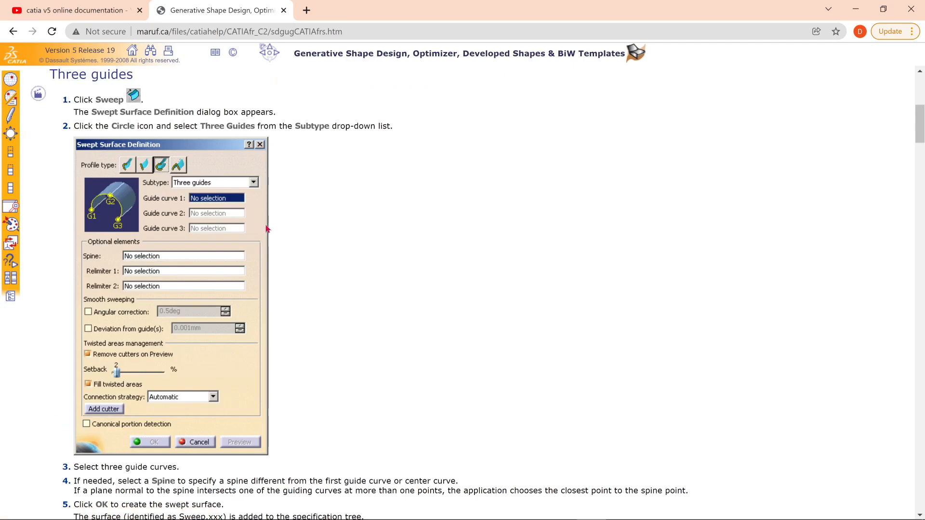
pyautogui.scroll(-3, 260, 224)
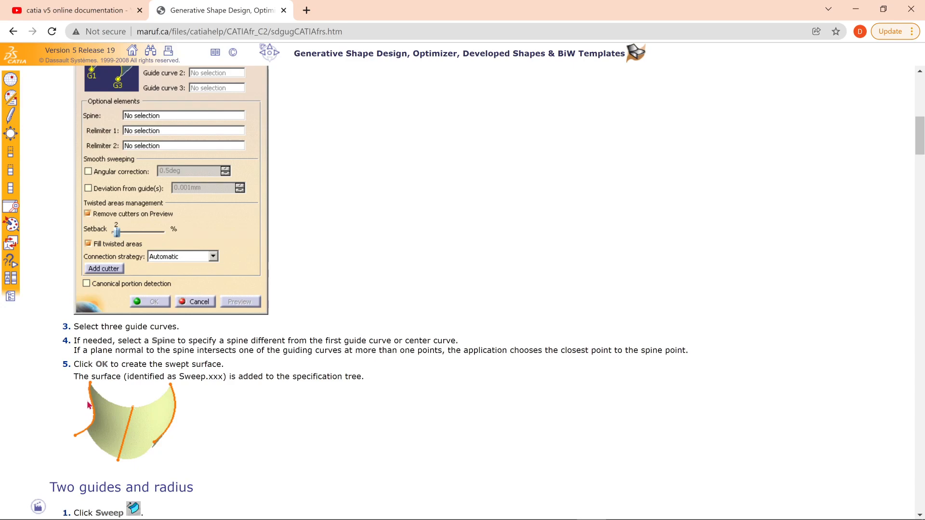
pyautogui.scroll(3, 286, 417)
pyautogui.scroll(-3, 284, 407)
pyautogui.scroll(3, 254, 433)
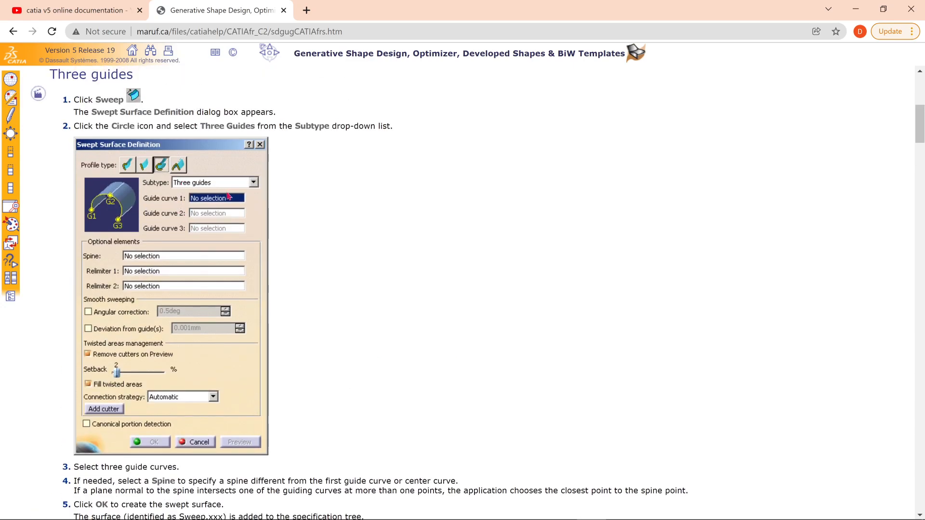
# Switch back to 3DEXPERIENCE and set the circular sweep's spine to the X Axis.
pyautogui.hotkey('alt', 'Tab')
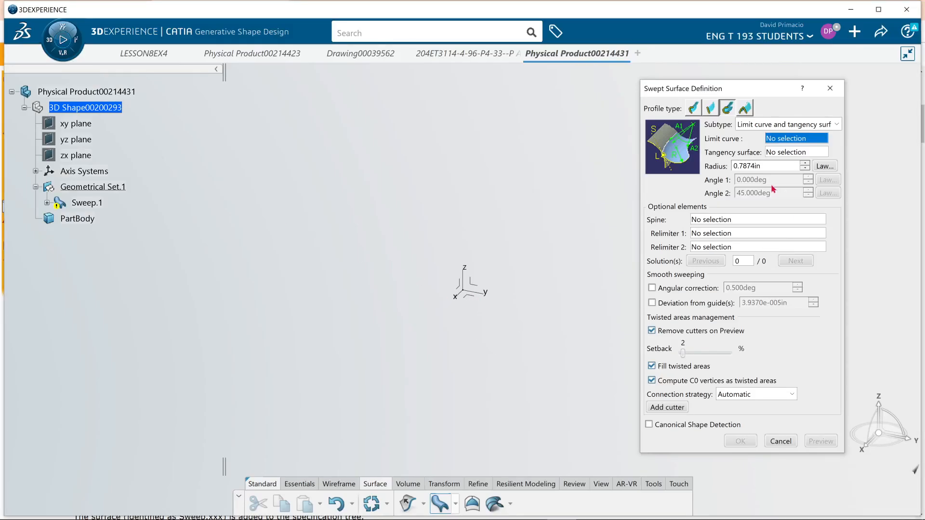
pyautogui.click(743, 221)
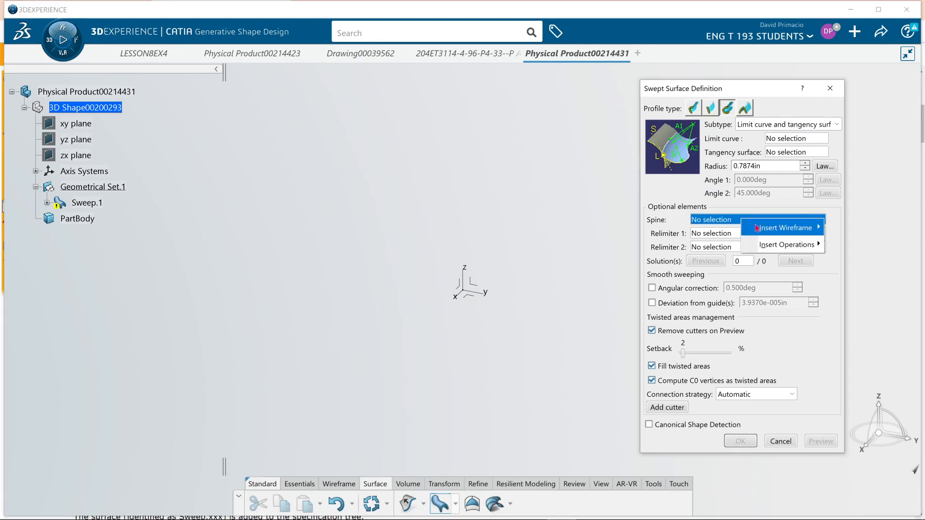
pyautogui.moveTo(757, 228)
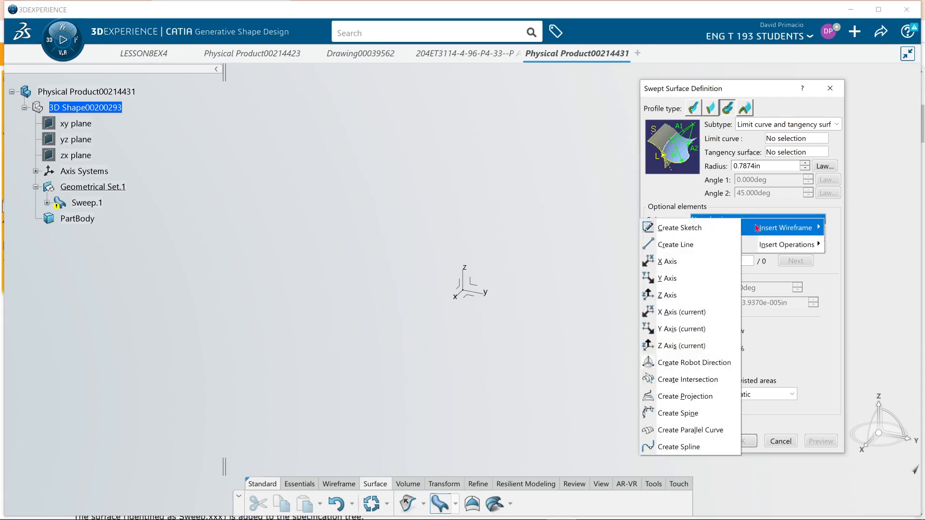
pyautogui.click(710, 261)
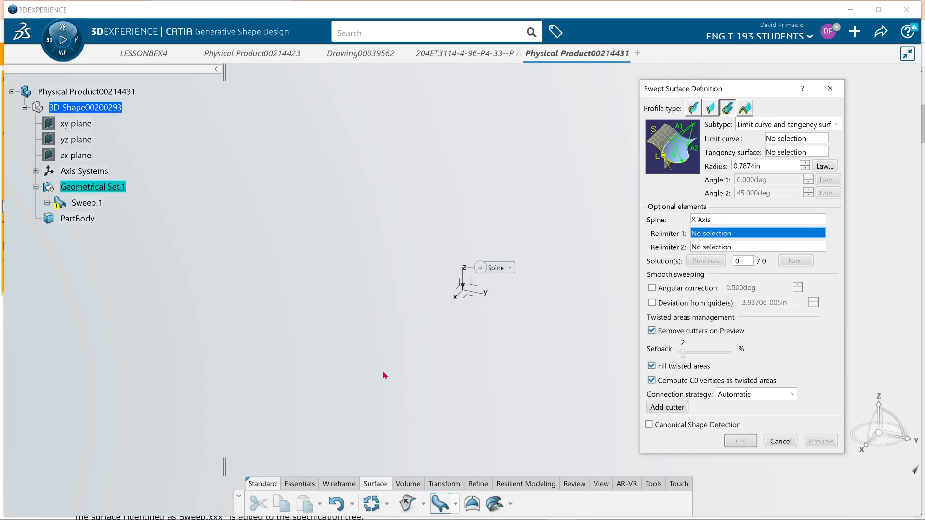
# Create a coordinate point for the sweep's Relimiter 1 with Y at -1 in and Z at 2 in.
pyautogui.rightClick(731, 234)
pyautogui.moveTo(782, 240)
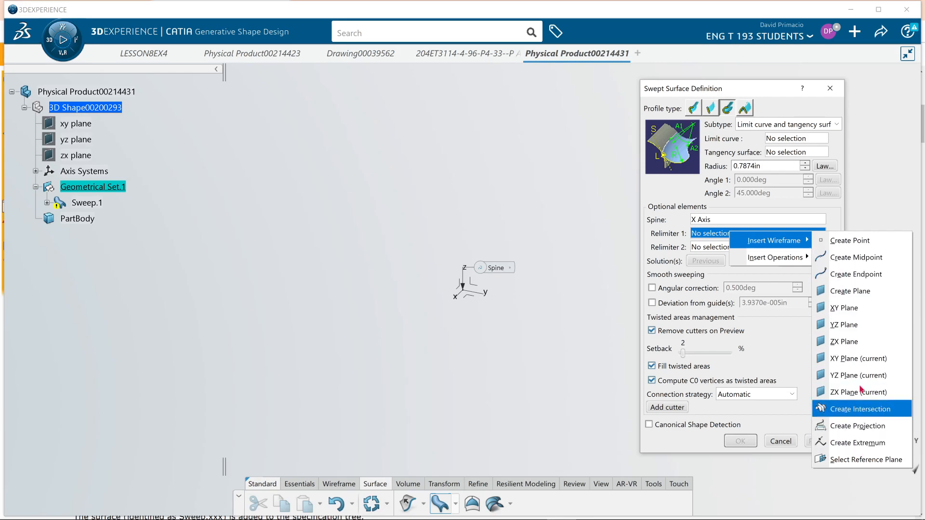
pyautogui.moveTo(788, 260)
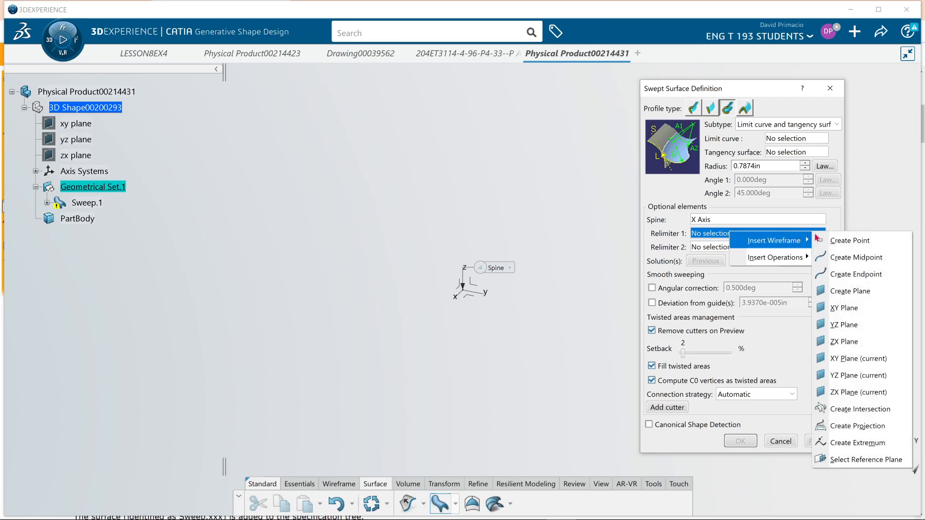
pyautogui.click(824, 241)
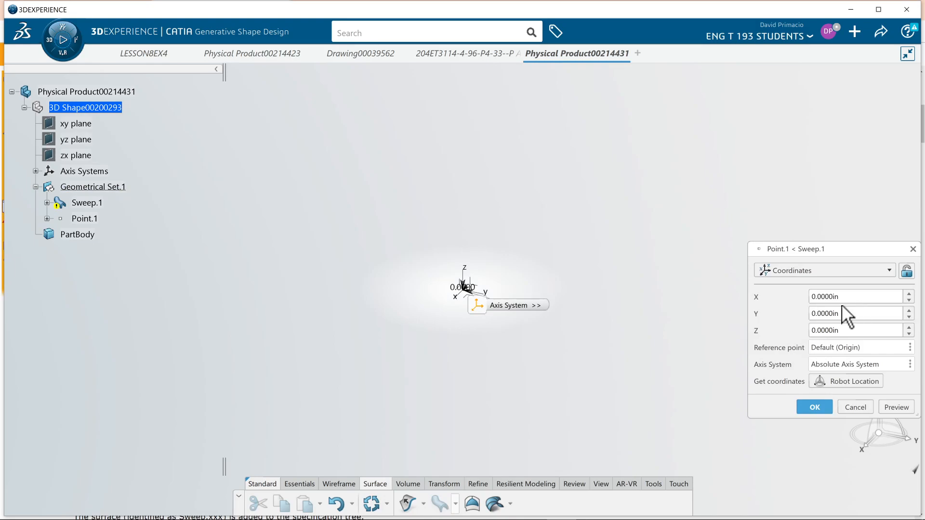
pyautogui.moveTo(854, 313); pyautogui.dragTo(798, 312)
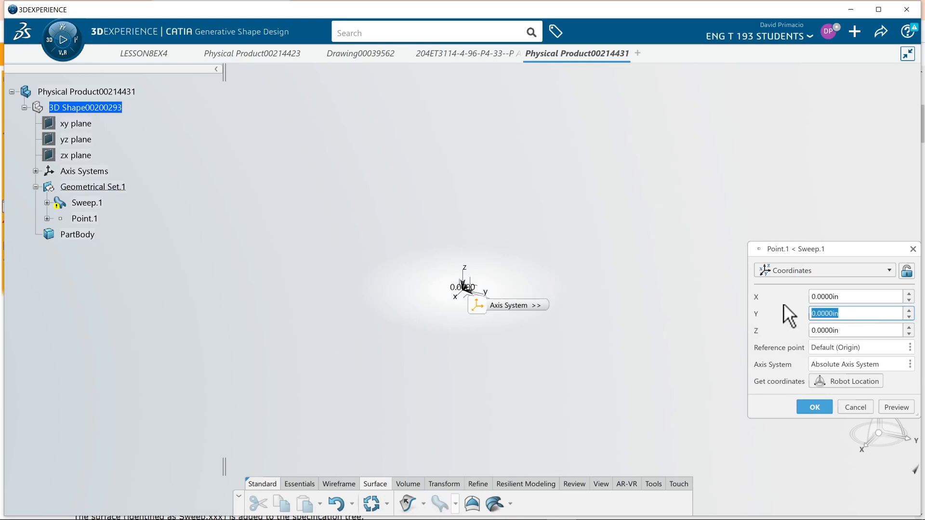
pyautogui.write('-1')
pyautogui.press('Tab')
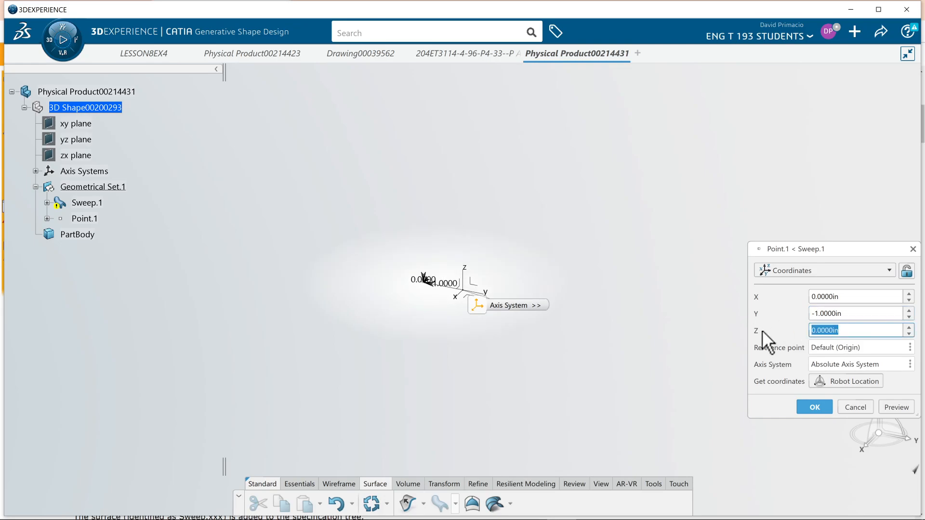
pyautogui.write('2')
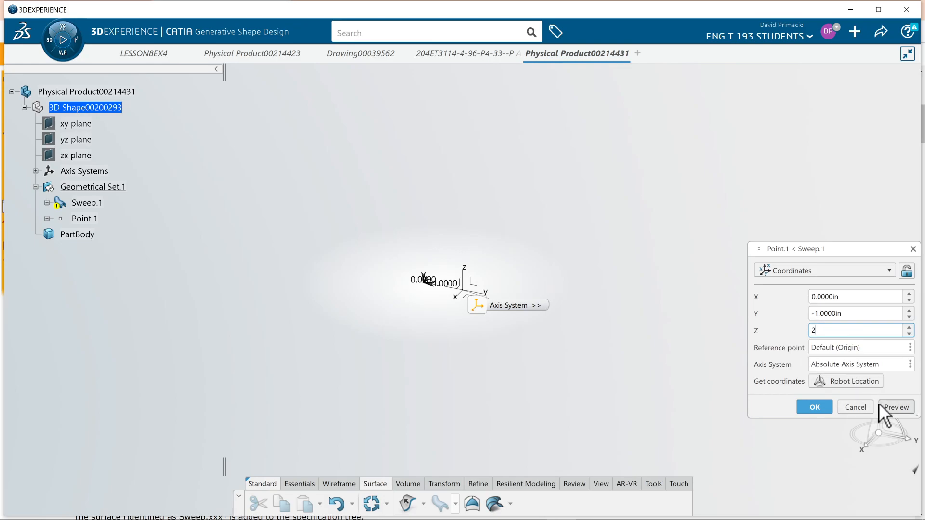
# Set the relimiter point's Y coordinate to -2 in and accept the point as Relimiter 1.
pyautogui.click(827, 314)
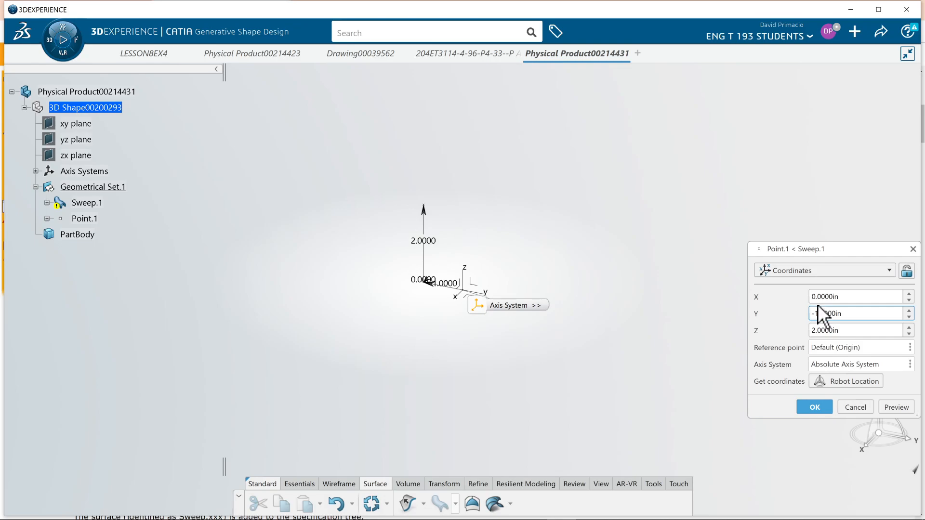
pyautogui.moveTo(815, 316); pyautogui.dragTo(820, 317)
pyautogui.write('2')
pyautogui.click(897, 406)
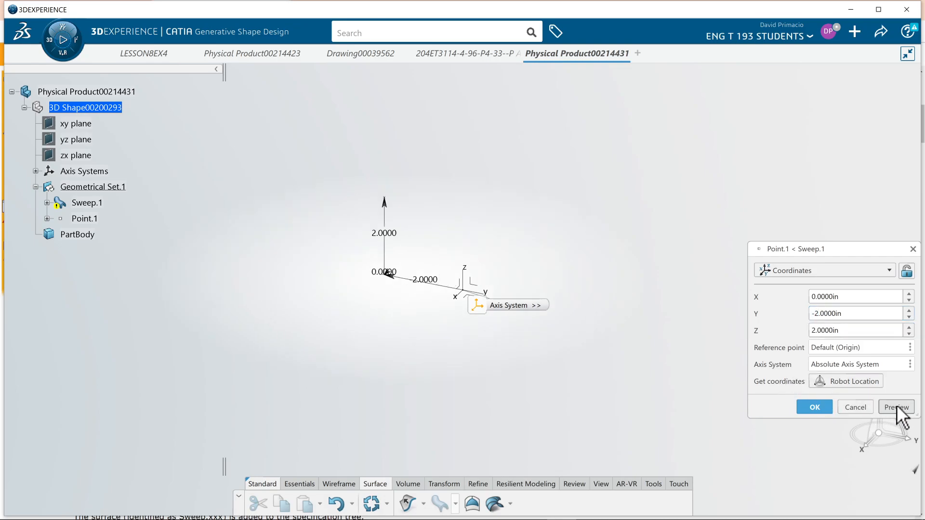
pyautogui.click(814, 407)
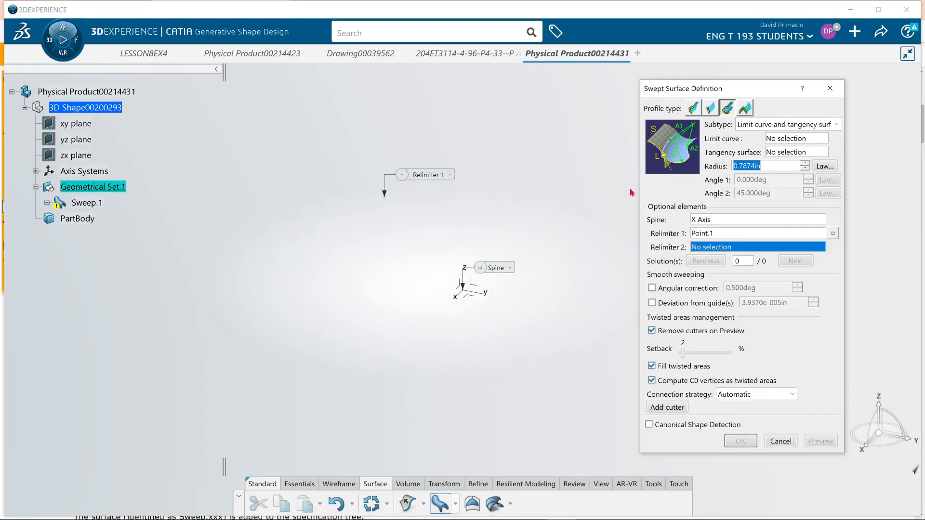
# Set the sweep's subtype to Three guides and reopen the Relimiter 1 point's definition to check its coordinates.
pyautogui.click(750, 129)
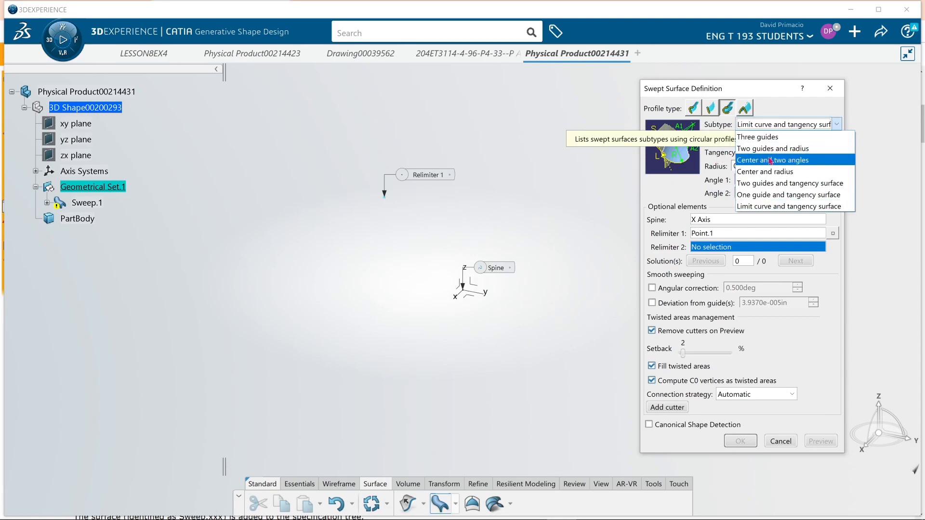
pyautogui.click(758, 139)
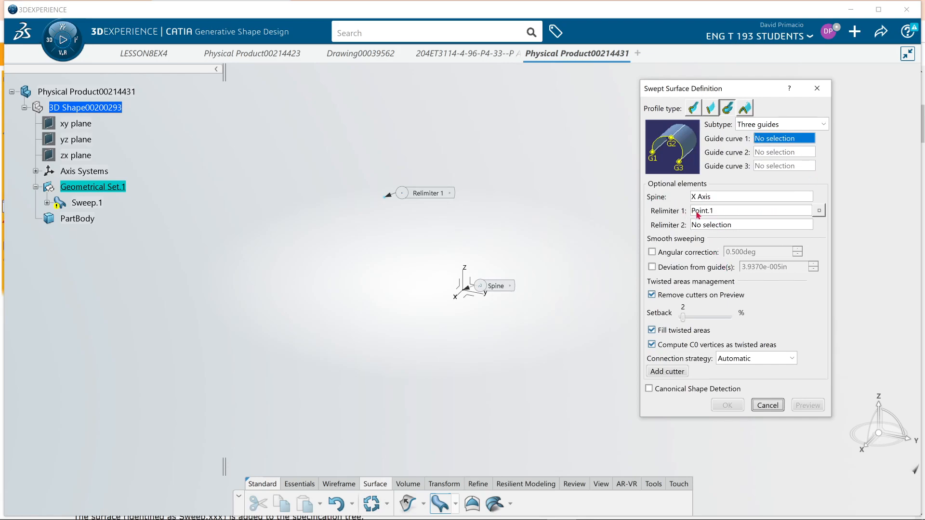
pyautogui.click(819, 211)
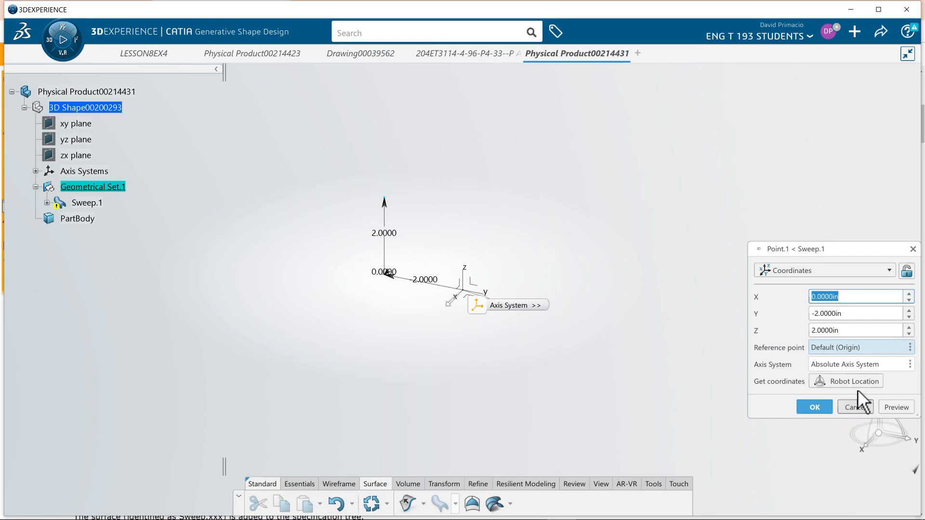
pyautogui.click(813, 406)
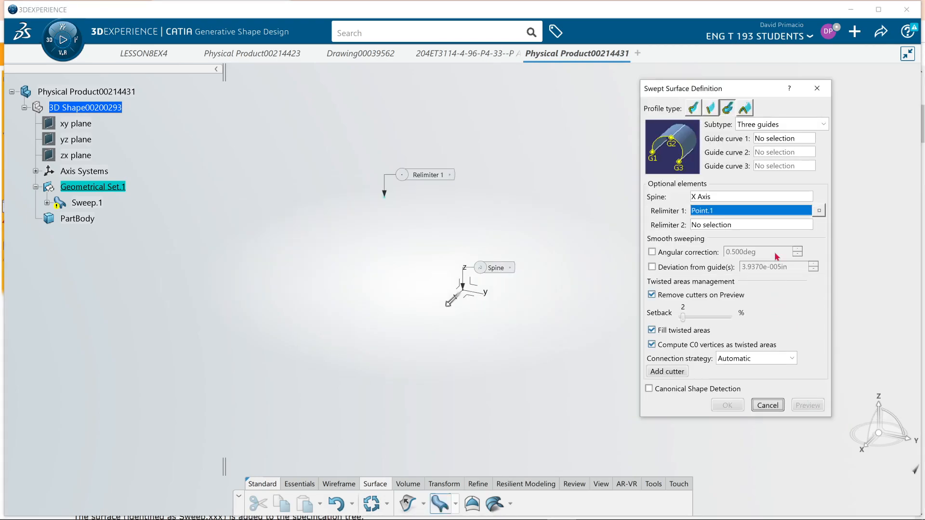
# Look through the wireframe creation options for Relimiter 1 and discard the sweep definition.
pyautogui.rightClick(739, 211)
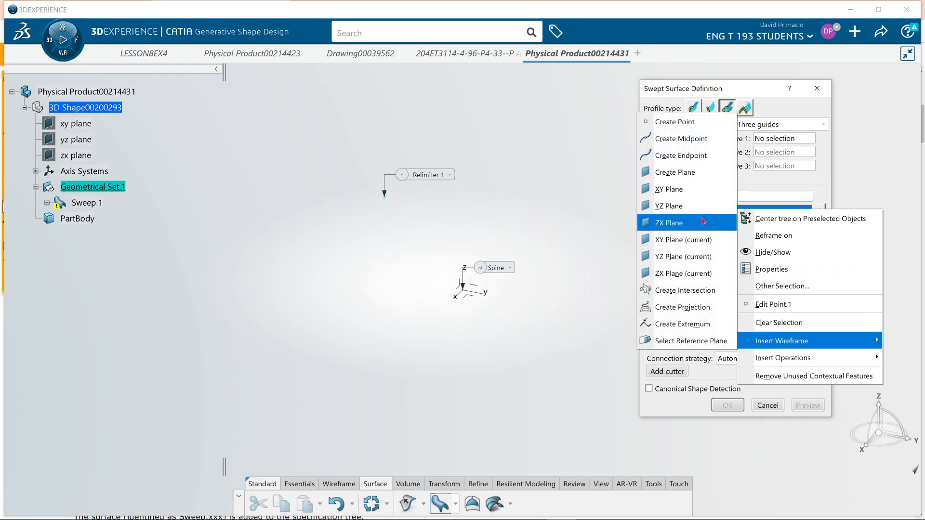
pyautogui.click(681, 139)
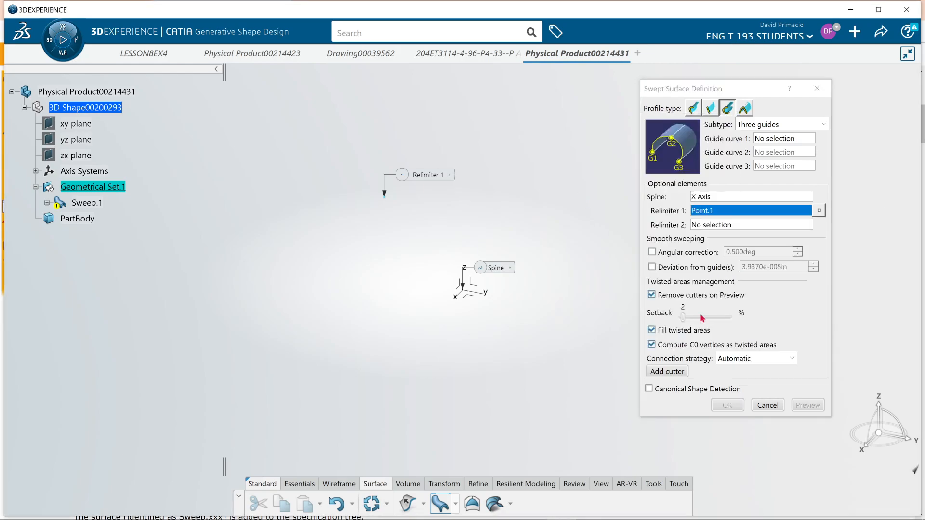
pyautogui.click(767, 405)
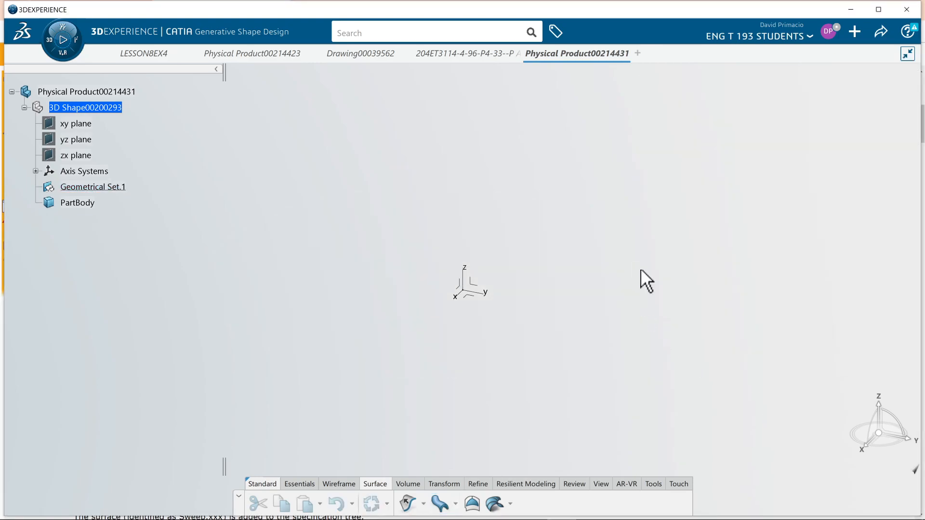
# Start a new circular sweep with the Three guides subtype and insert a new line for Guide curve 1.
pyautogui.click(456, 504)
pyautogui.click(462, 462)
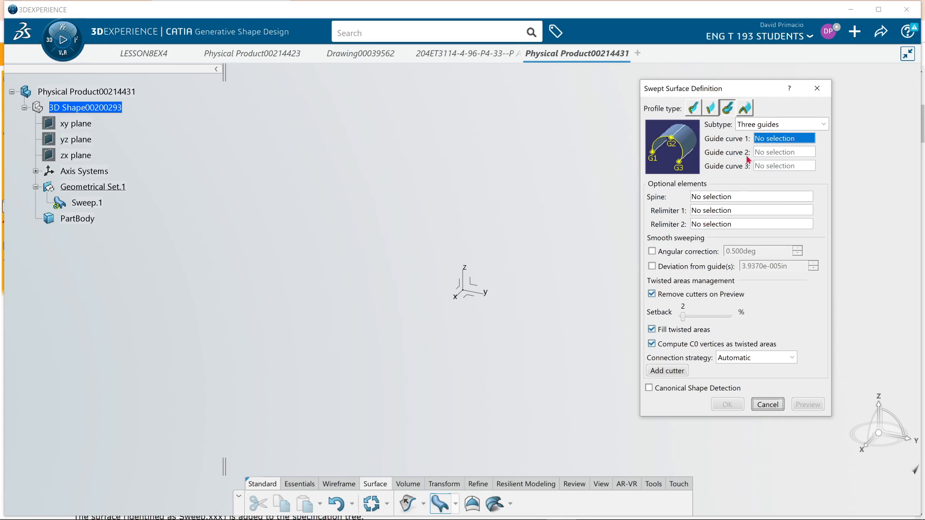
pyautogui.rightClick(794, 136)
pyautogui.moveTo(819, 144)
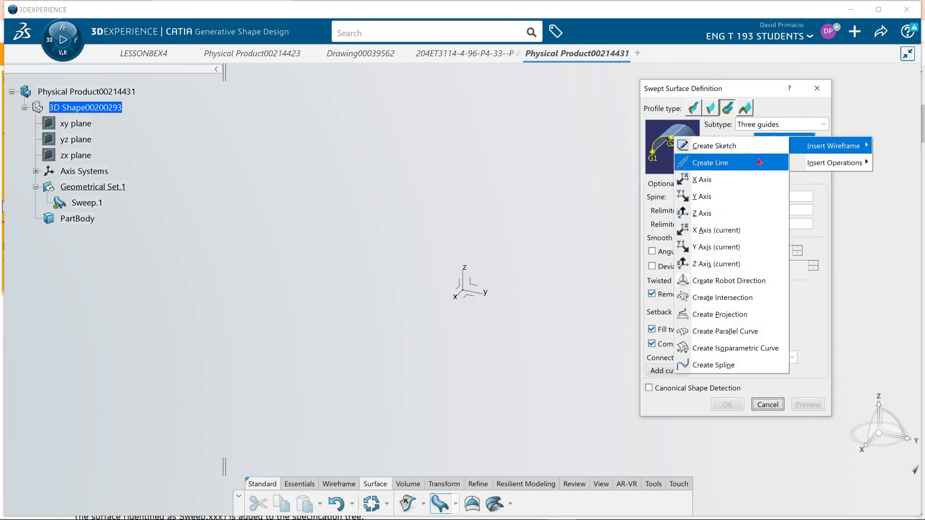
pyautogui.click(759, 162)
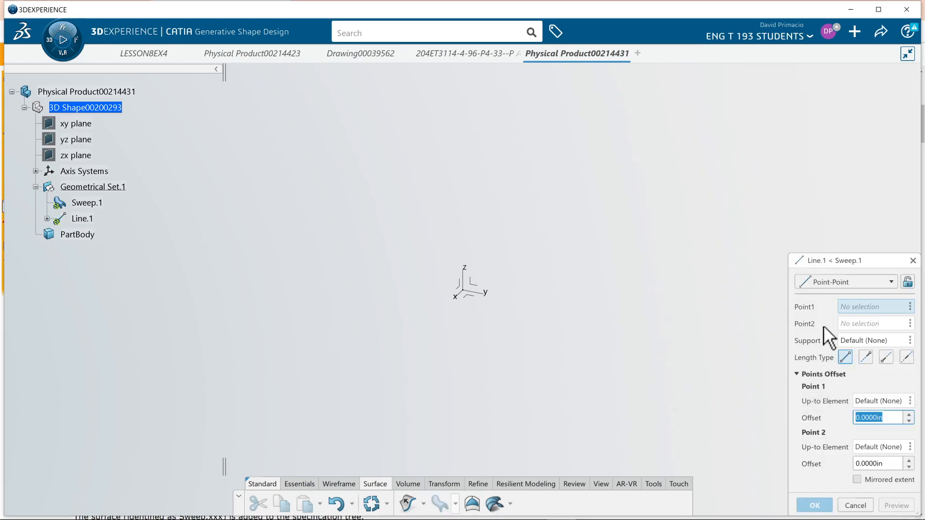
# Change the Guide curve 1 line's type to Point-Direction and create its start point at the origin, X 0, Y 0, Z 0.
pyautogui.click(850, 283)
pyautogui.click(849, 312)
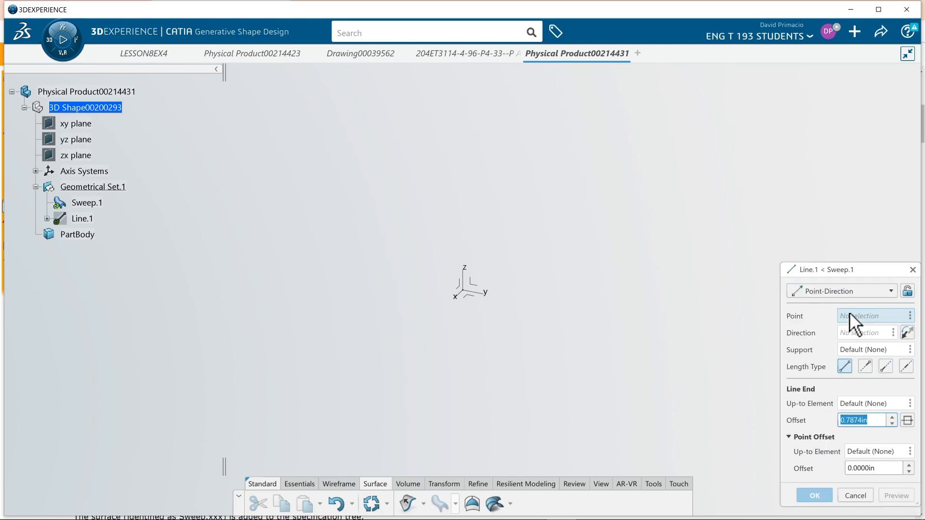
pyautogui.rightClick(854, 316)
pyautogui.moveTo(855, 321)
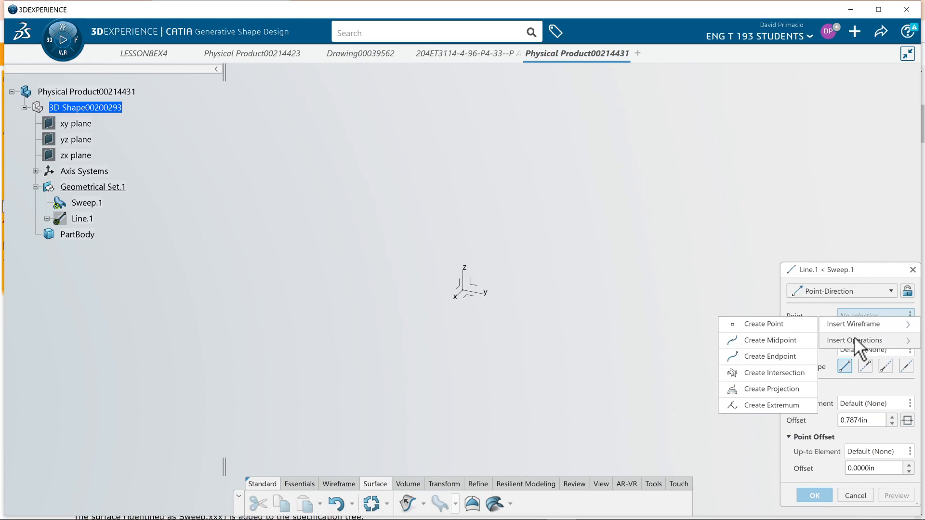
pyautogui.click(768, 325)
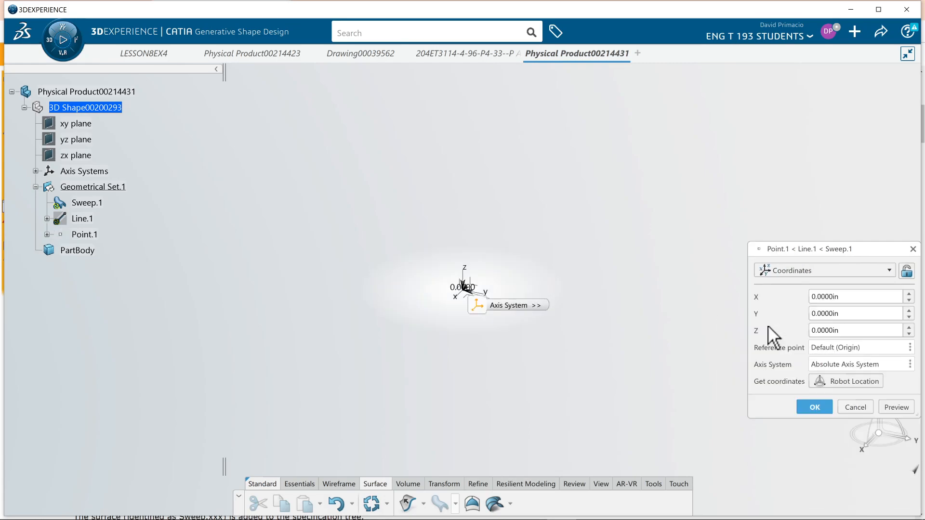
pyautogui.click(813, 409)
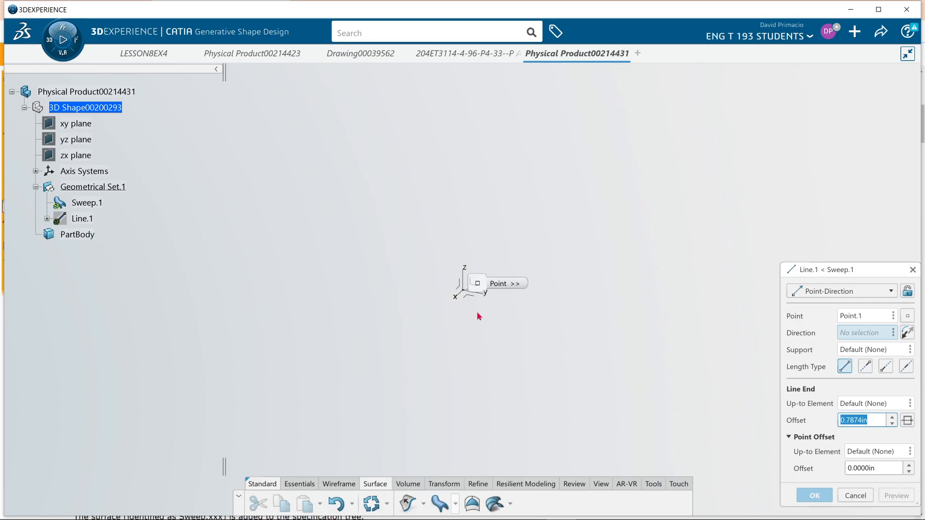
# Aim the line along the absolute axis system's X axis, set its end offset to 4 in, and accept it as Guide curve 1.
pyautogui.click(456, 294)
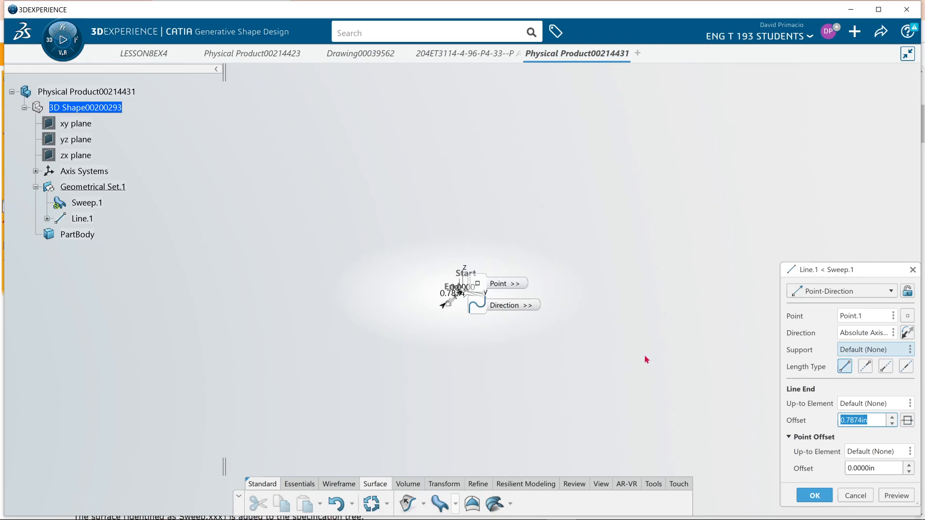
pyautogui.write('4')
pyautogui.click(895, 495)
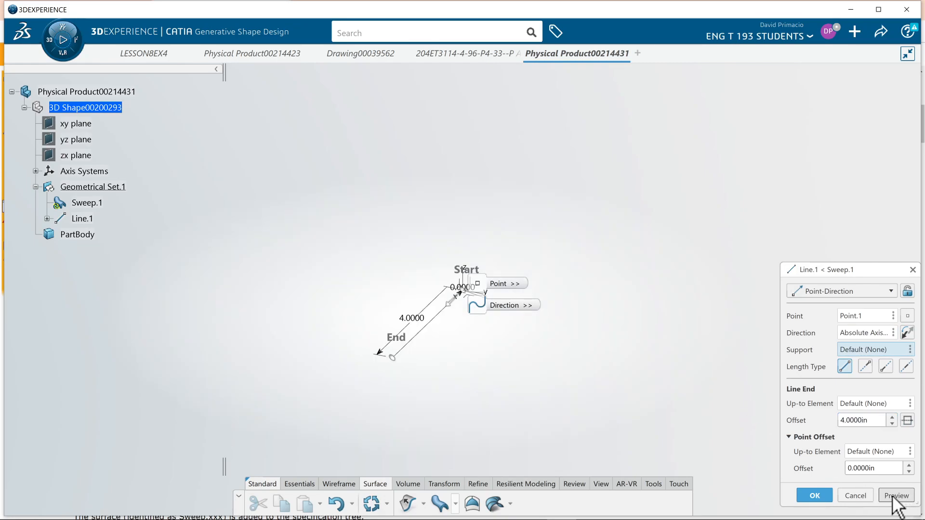
pyautogui.click(824, 496)
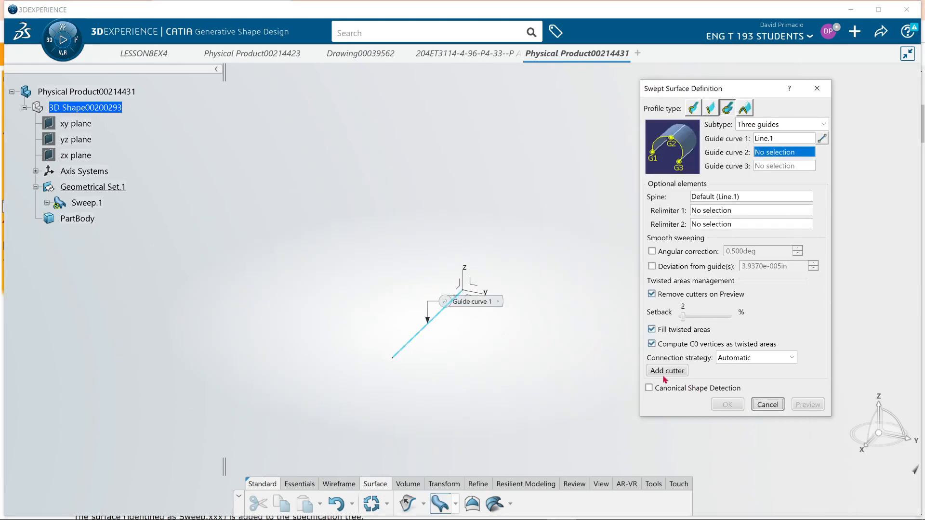
# Insert a new line for Guide curve 2 in the sweep definition and start a coordinate point as its origin.
pyautogui.moveTo(464, 374); pyautogui.dragTo(465, 371, button='middle')
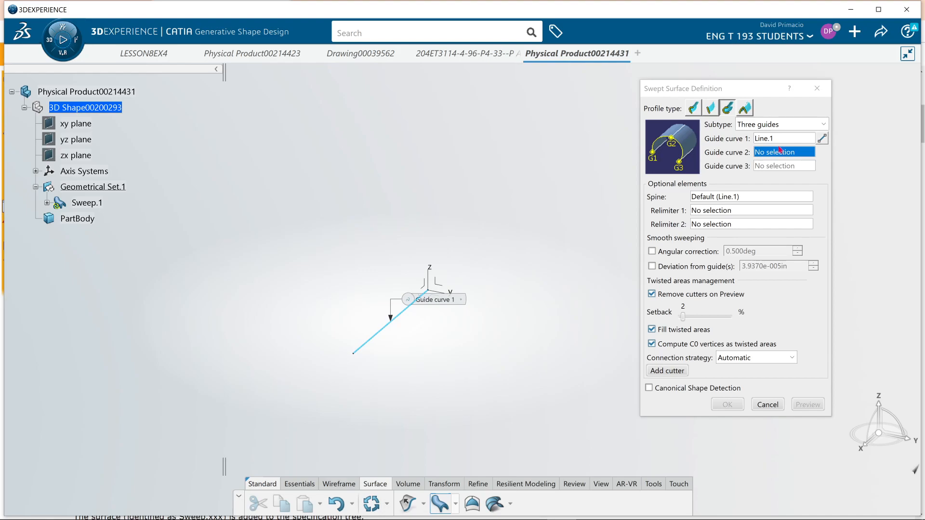
pyautogui.rightClick(790, 149)
pyautogui.moveTo(798, 158)
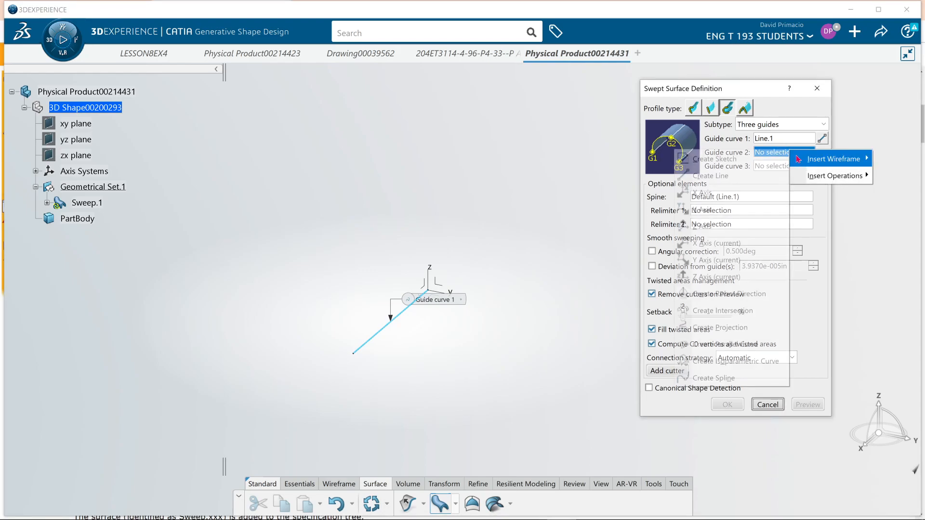
pyautogui.click(712, 175)
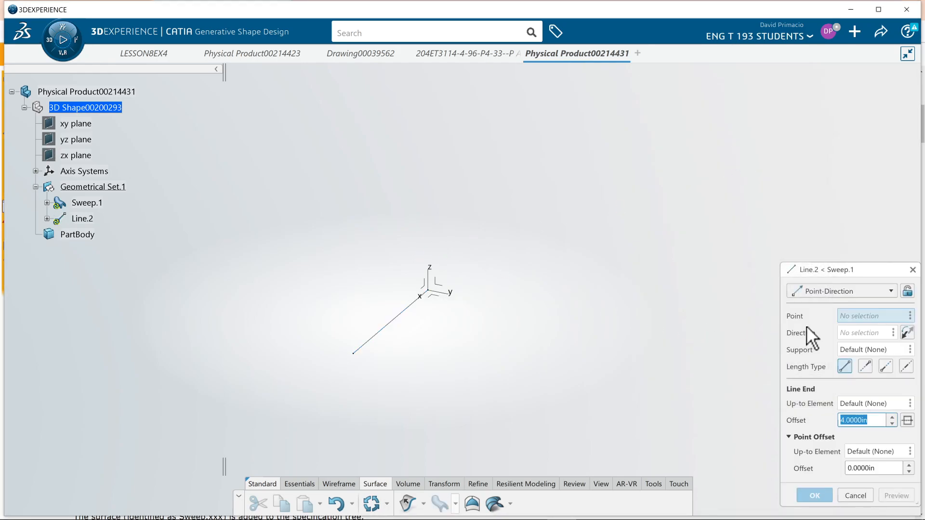
pyautogui.rightClick(846, 313)
pyautogui.moveTo(848, 319)
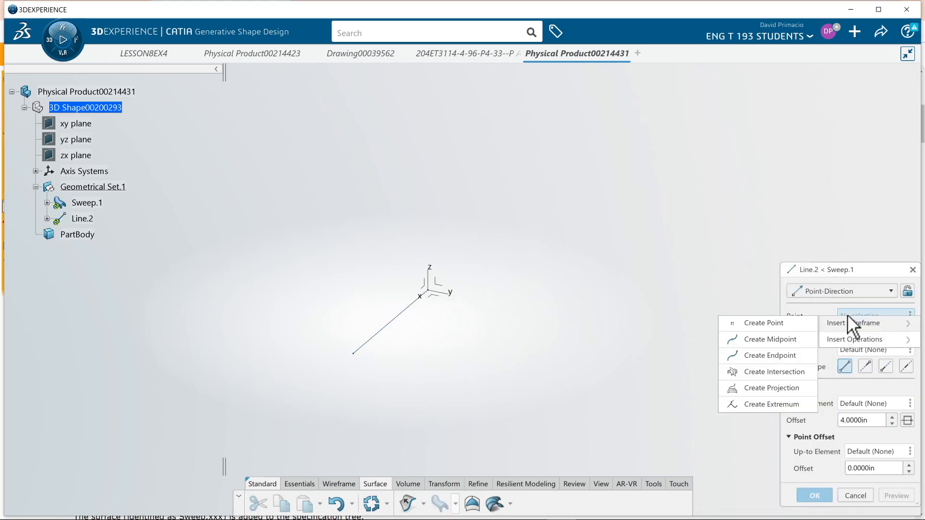
pyautogui.click(765, 322)
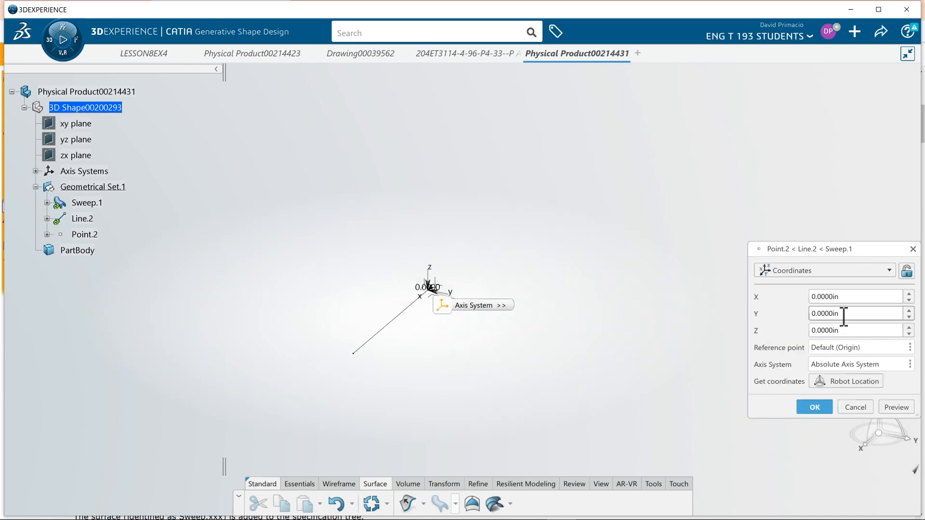
# Place the start point at Y -2 in and Z 2 in, and complete Guide curve 2 using Line.1 as its direction.
pyautogui.moveTo(844, 317); pyautogui.dragTo(757, 309)
pyautogui.write('-2')
pyautogui.click(853, 330)
pyautogui.moveTo(853, 332); pyautogui.dragTo(790, 324)
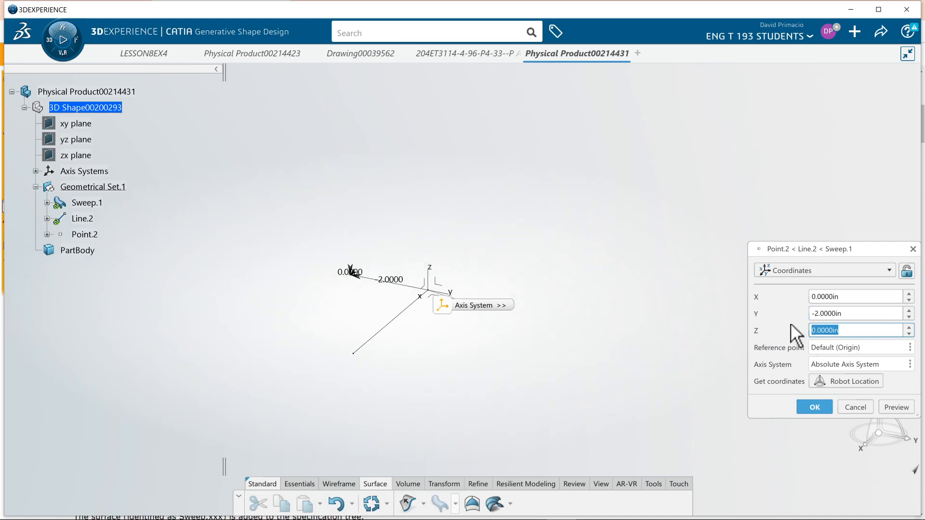
pyautogui.write('2')
pyautogui.click(895, 407)
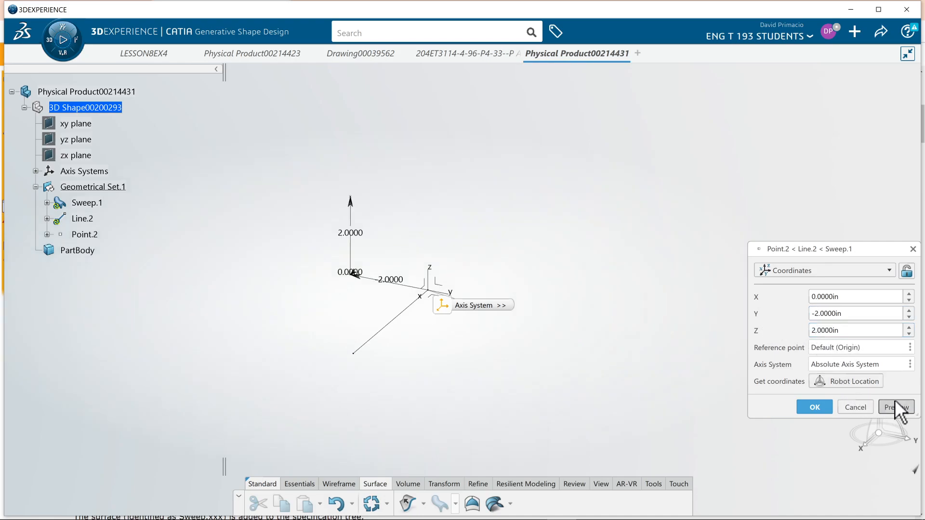
pyautogui.click(817, 405)
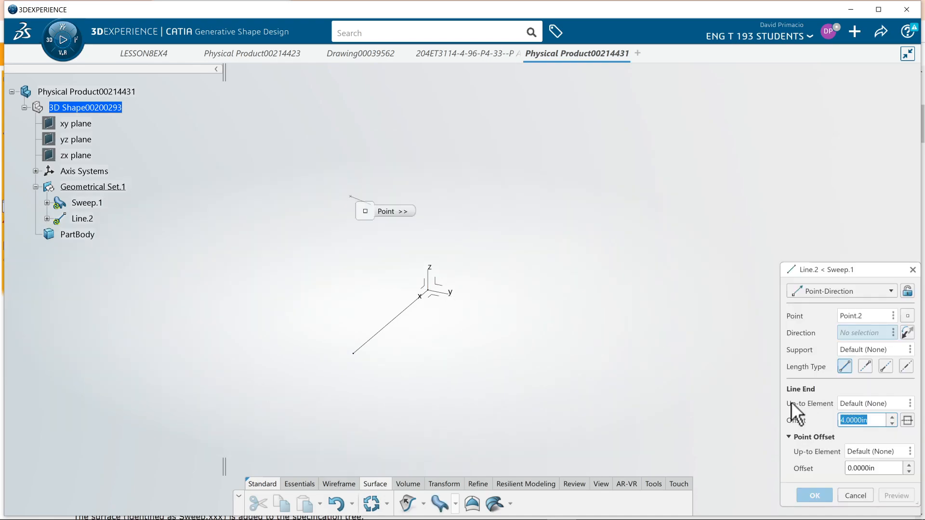
pyautogui.click(390, 327)
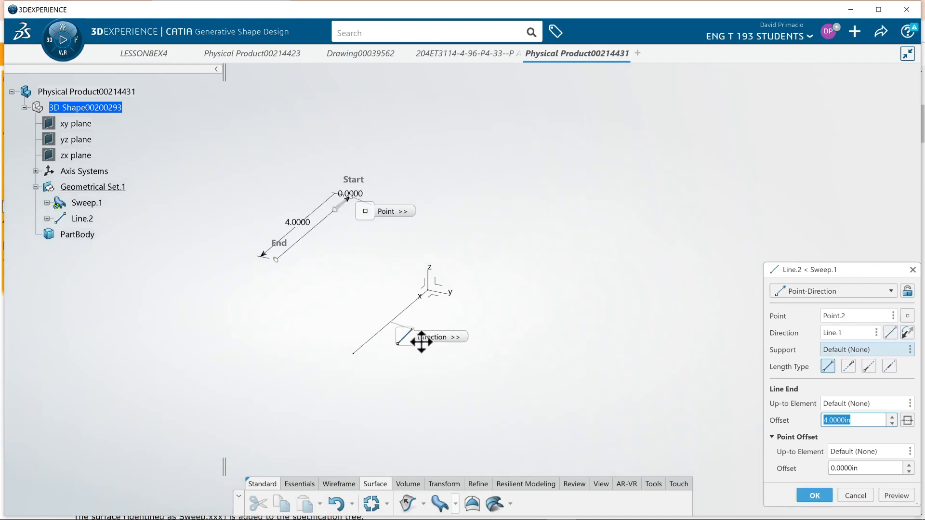
pyautogui.click(814, 494)
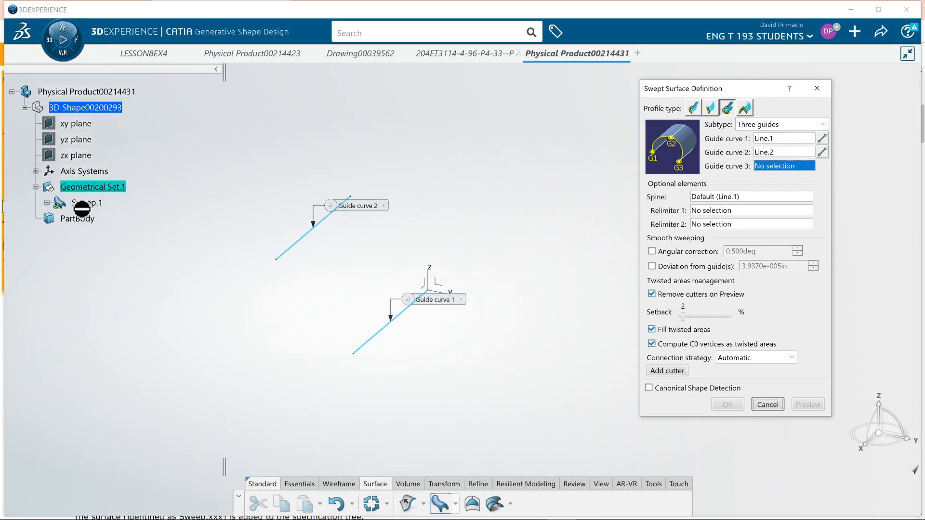
# Insert a new line for Guide curve 3 and create its start point at Y 2 in and Z 2 in.
pyautogui.rightClick(767, 170)
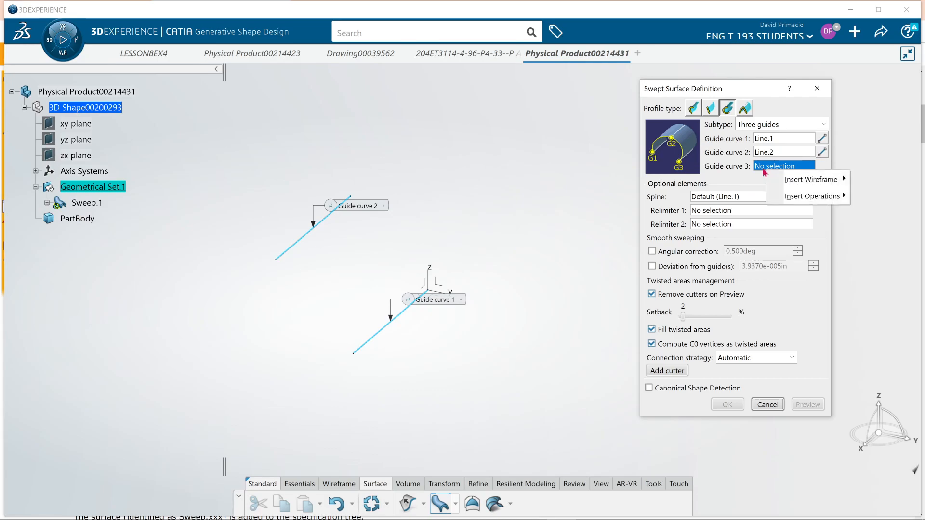
pyautogui.moveTo(788, 177)
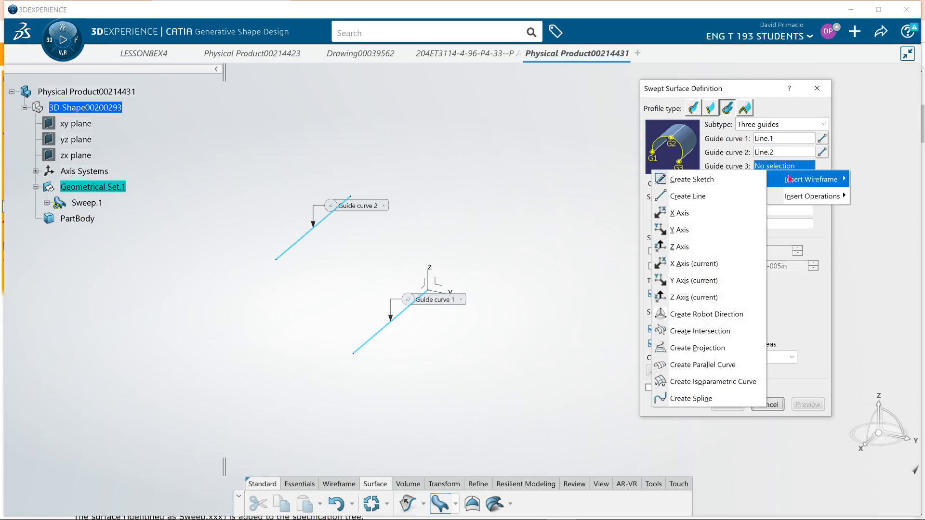
pyautogui.click(737, 197)
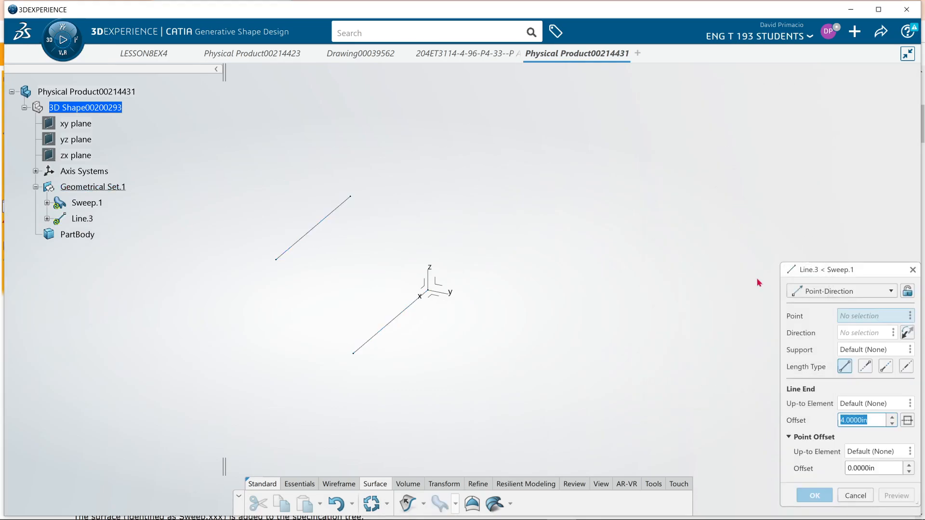
pyautogui.rightClick(851, 316)
pyautogui.moveTo(850, 317)
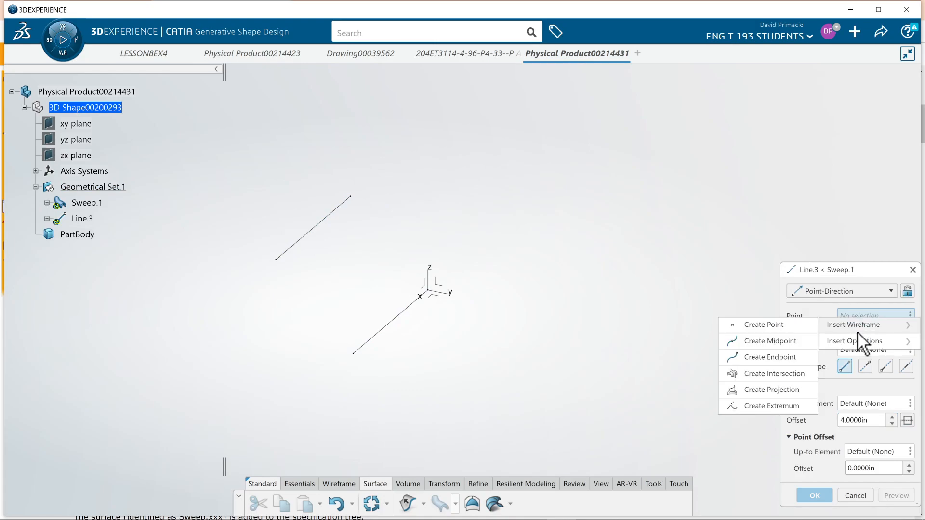
pyautogui.click(764, 328)
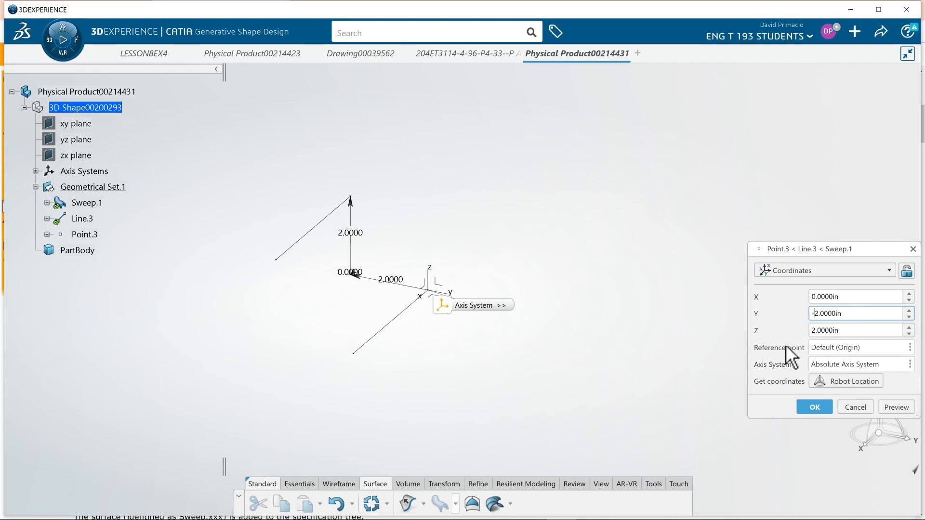
pyautogui.press('BackSpace')
pyautogui.click(896, 406)
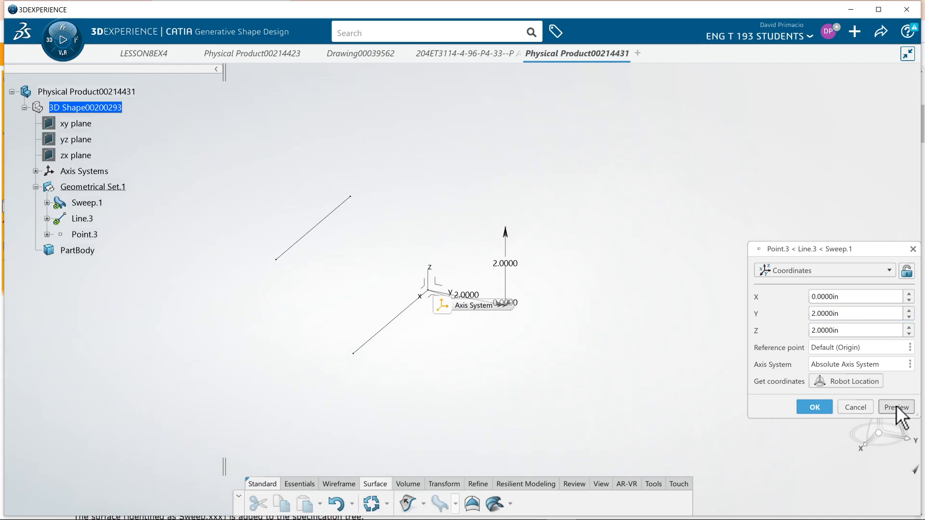
pyautogui.click(814, 407)
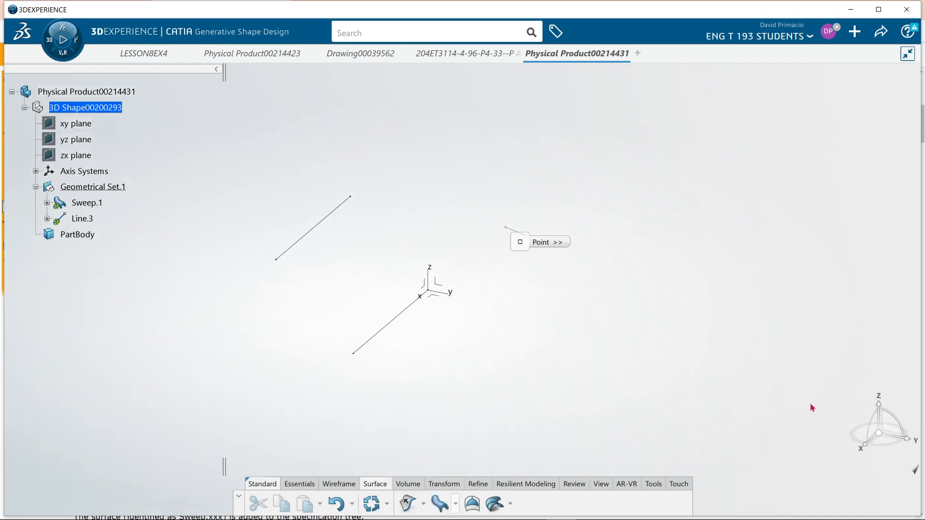
# Use Line.1 as the third line's direction with a 4 in end offset and accept it as Guide curve 3.
pyautogui.click(379, 337)
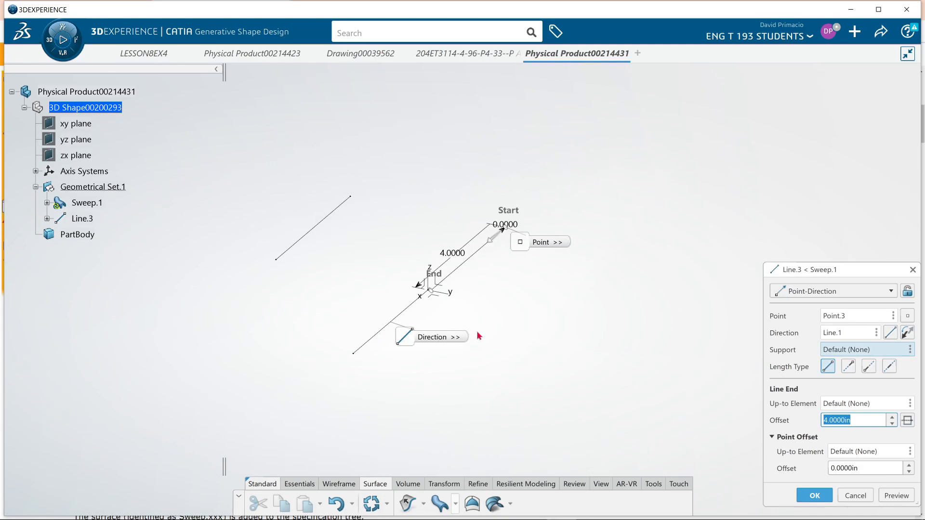
pyautogui.moveTo(485, 351); pyautogui.dragTo(631, 354, button='middle')
pyautogui.click(814, 495)
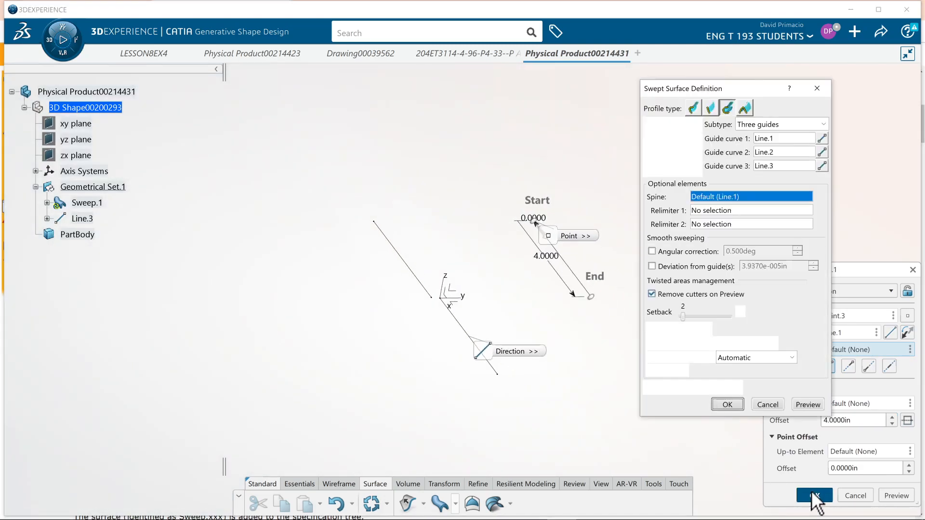
# Preview and accept the three-guide circular sweep, and reopen its definition briefly to review the guide curves.
pyautogui.moveTo(532, 366); pyautogui.dragTo(448, 395, button='middle')
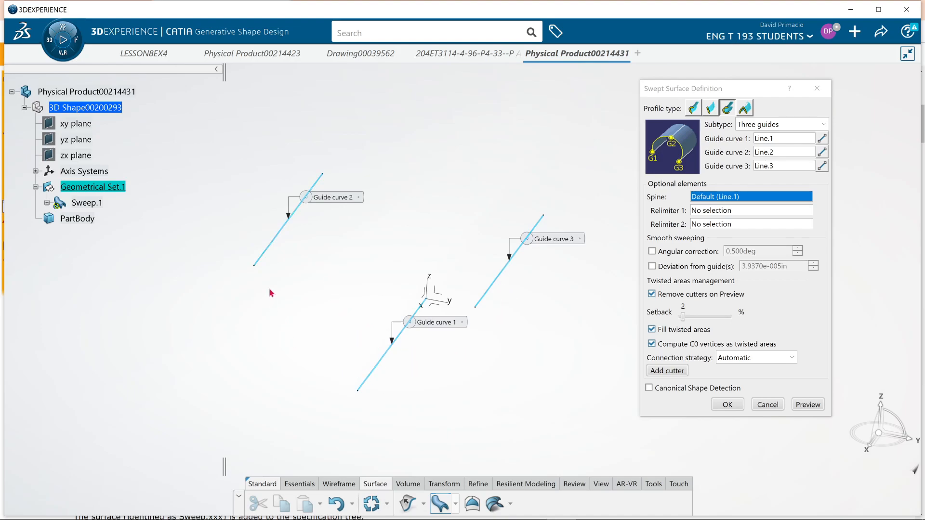
pyautogui.click(818, 406)
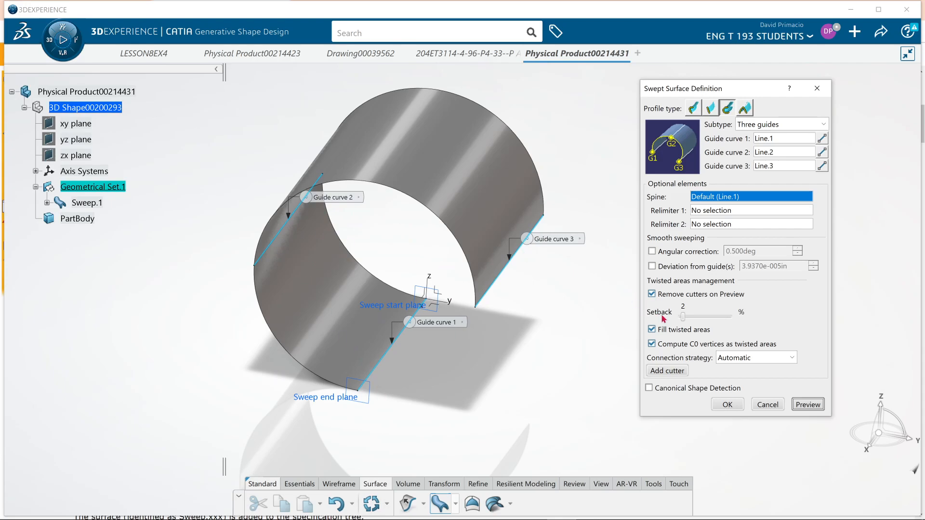
pyautogui.click(726, 405)
pyautogui.moveTo(543, 366); pyautogui.dragTo(562, 390, button='middle')
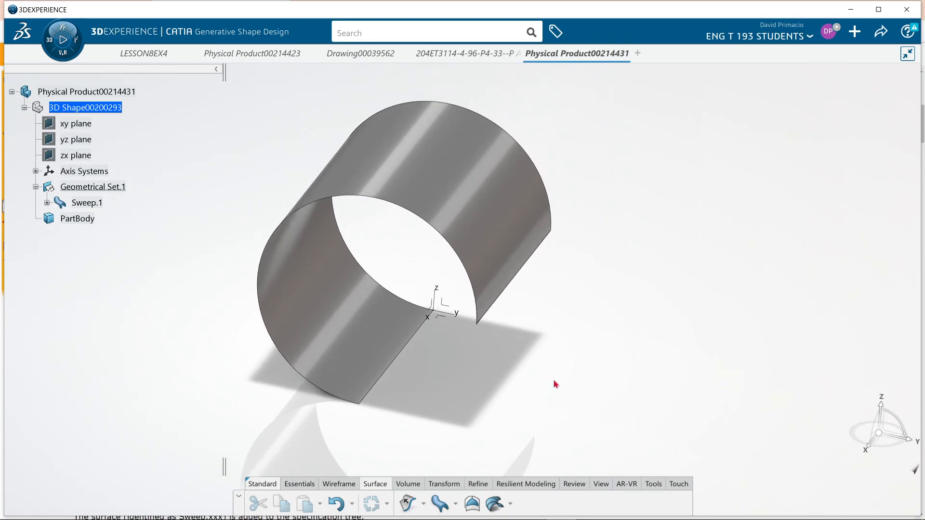
pyautogui.doubleClick(91, 205)
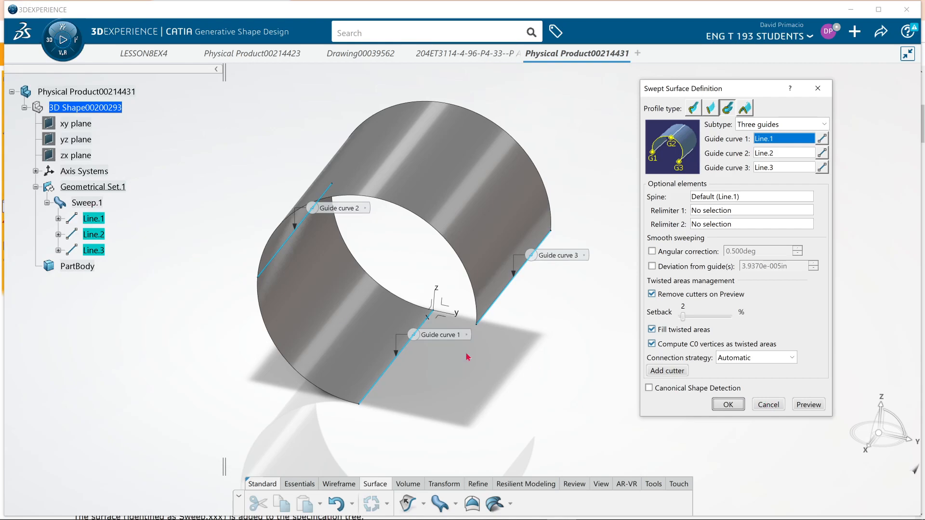
pyautogui.click(768, 406)
# Rename the sweep feature as Three Guide Curves in its feature properties.
pyautogui.click(99, 202)
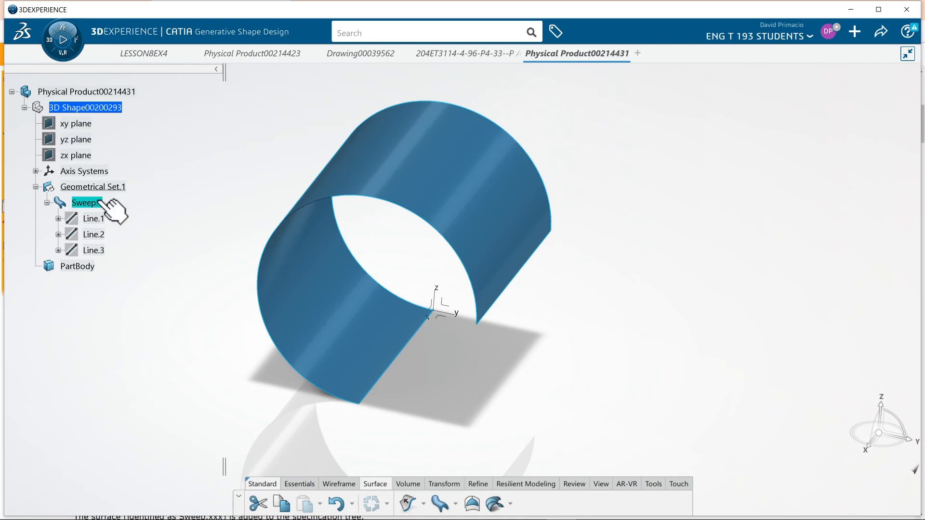
pyautogui.rightClick(100, 202)
pyautogui.click(118, 262)
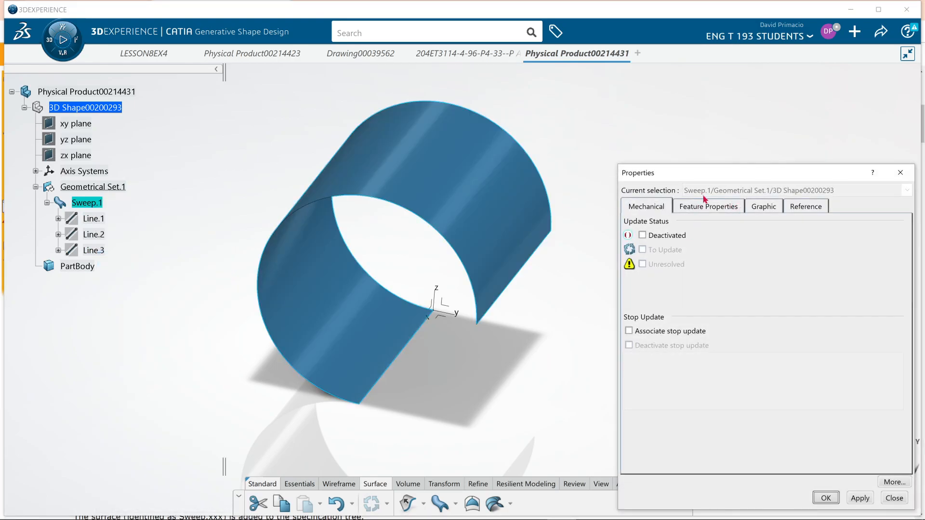
pyautogui.click(704, 206)
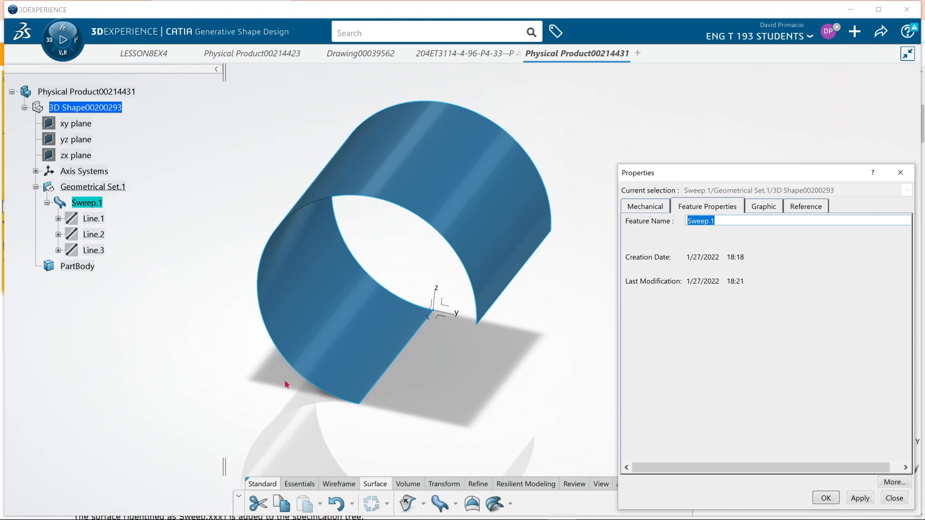
pyautogui.write('Three Guide Curves')
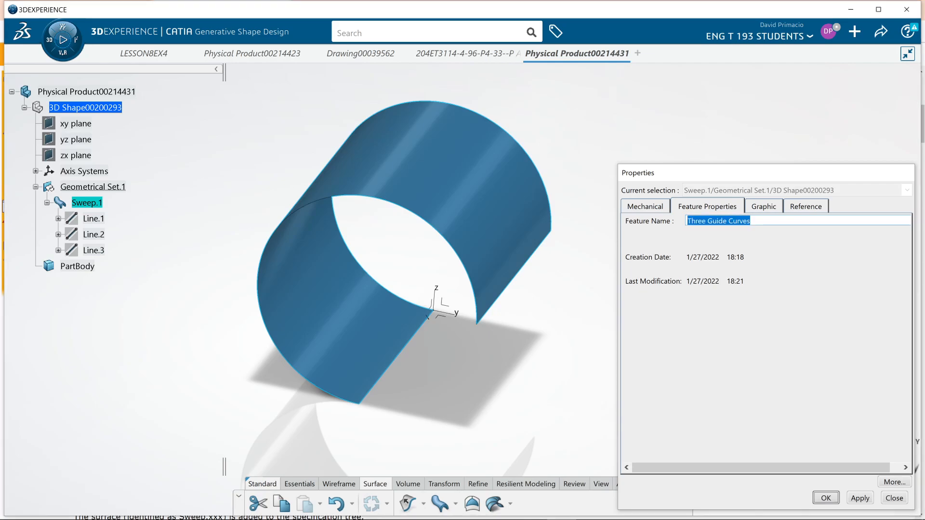
pyautogui.press('Return')
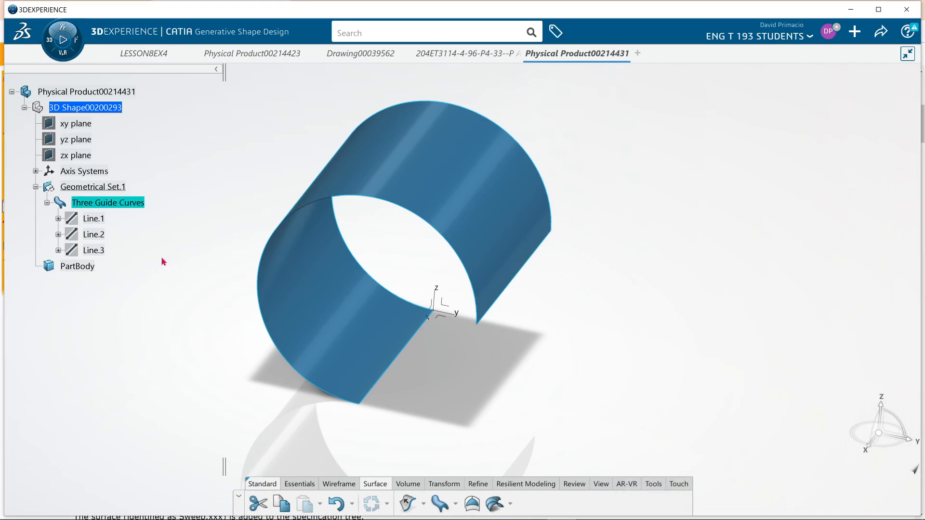
# Deselect the sweep and collapse the Three Guide Curves branch in the specification tree.
pyautogui.click(190, 272)
pyautogui.moveTo(196, 267); pyautogui.dragTo(171, 253, button='middle')
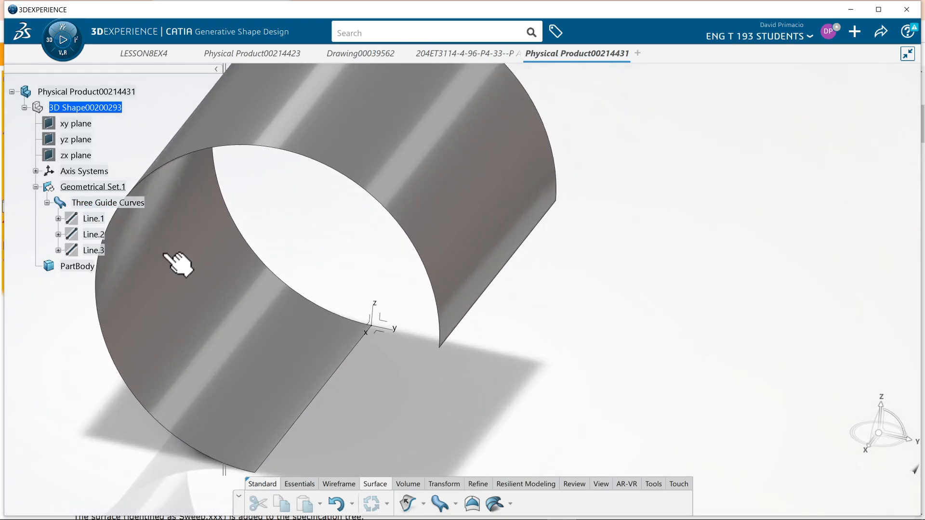
pyautogui.moveTo(364, 267); pyautogui.dragTo(399, 262, button='middle')
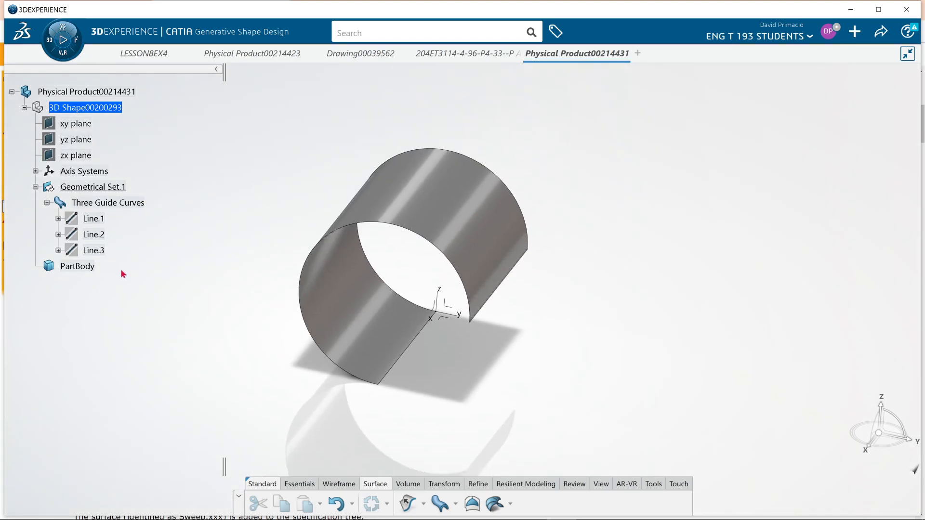
pyautogui.moveTo(258, 337); pyautogui.dragTo(229, 329, button='middle')
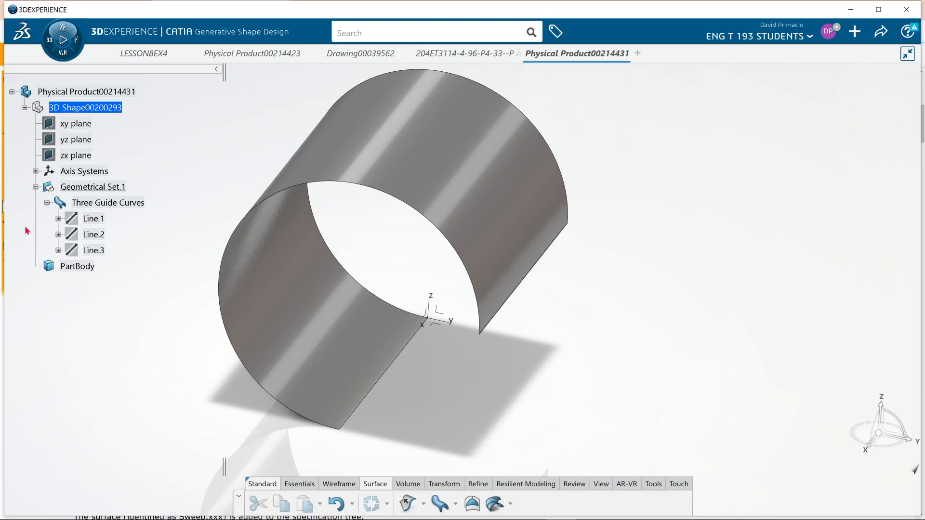
pyautogui.click(47, 203)
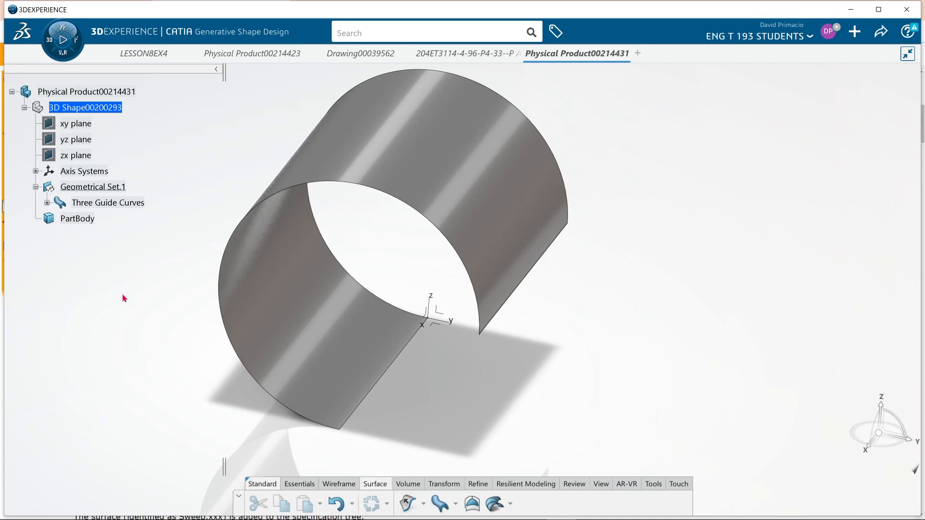
pyautogui.moveTo(189, 361); pyautogui.dragTo(246, 361, button='middle')
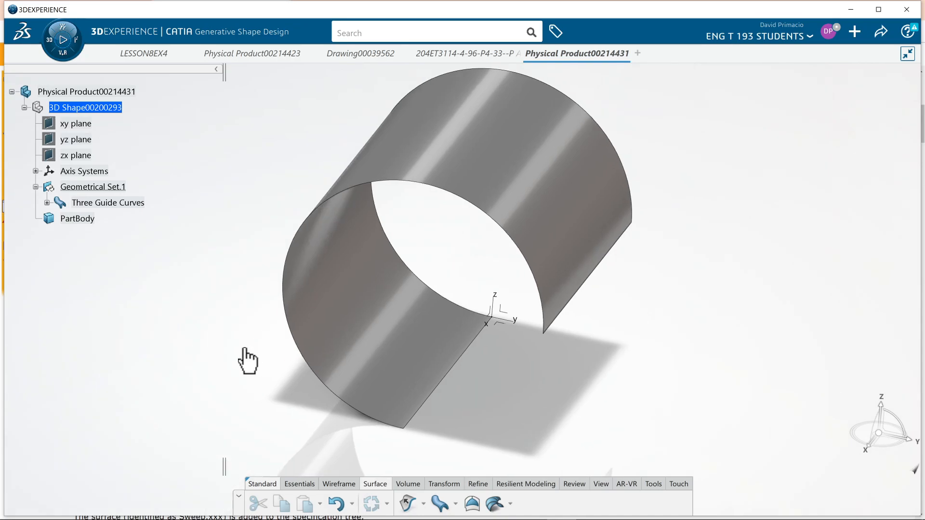
# Switch to the Chrome documentation page on the Three guides sweep, and switch back to 3DEXPERIENCE.
pyautogui.hotkey('alt', 'Tab')
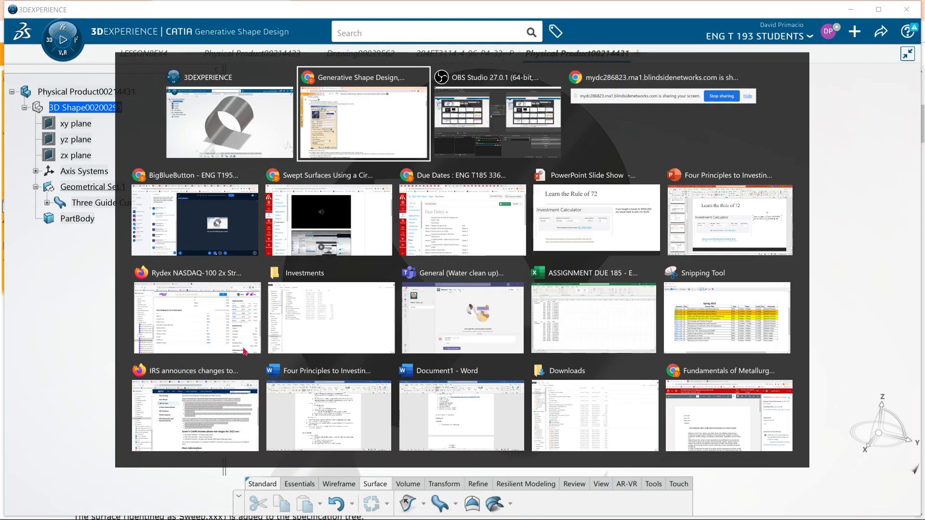
pyautogui.hotkey('alt', 'Tab')
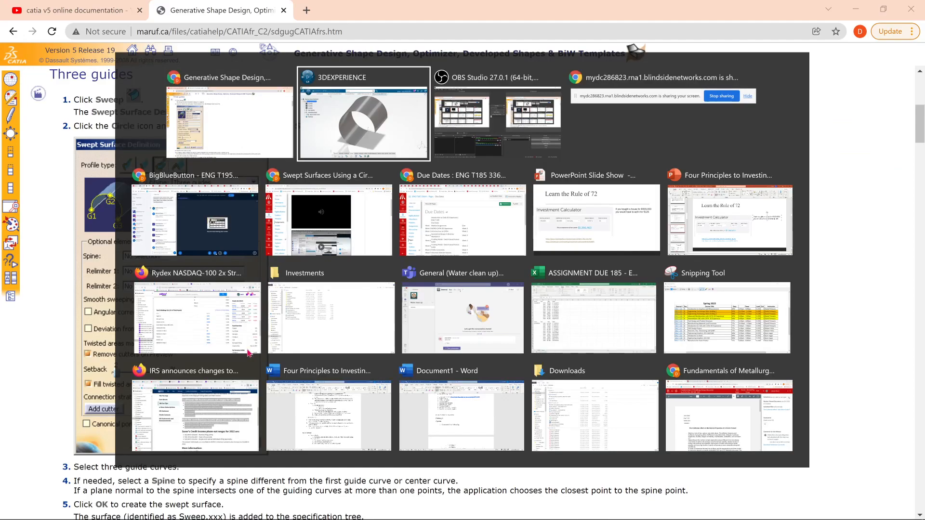